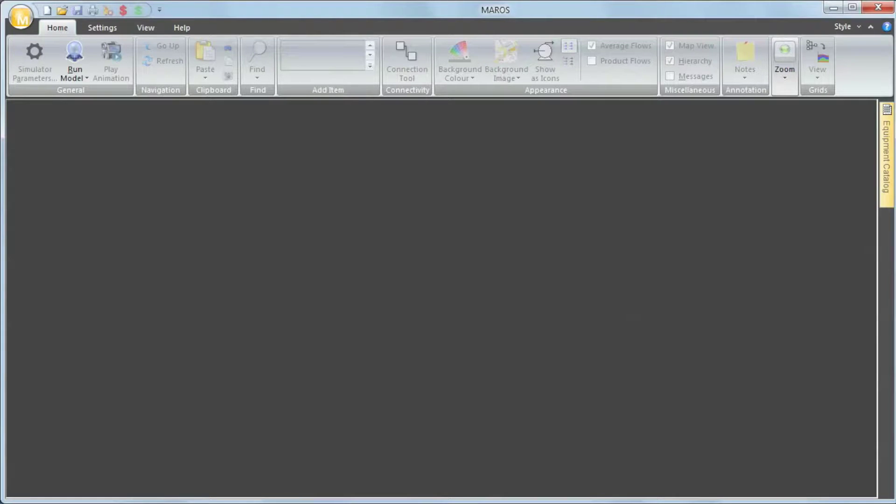
# Start a new model with a 10-year system life and 100 simulations
pyautogui.click(48, 11)
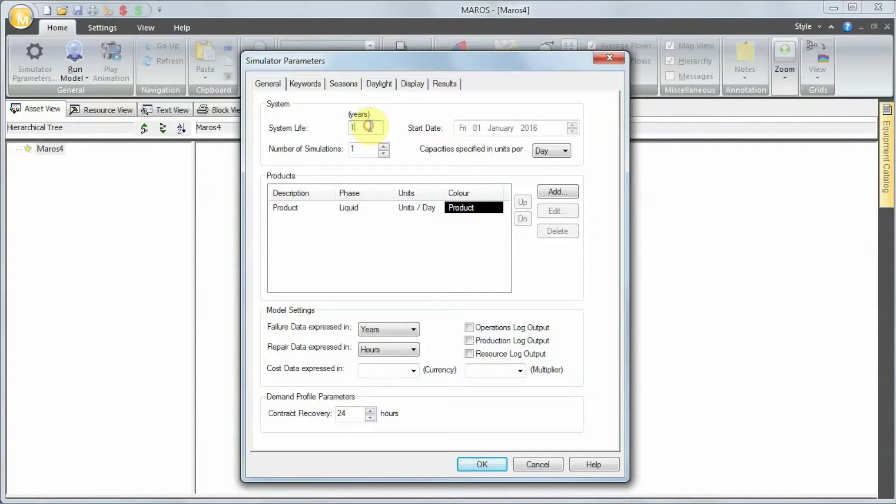
pyautogui.write('10')
pyautogui.click(361, 148)
pyautogui.write('00')
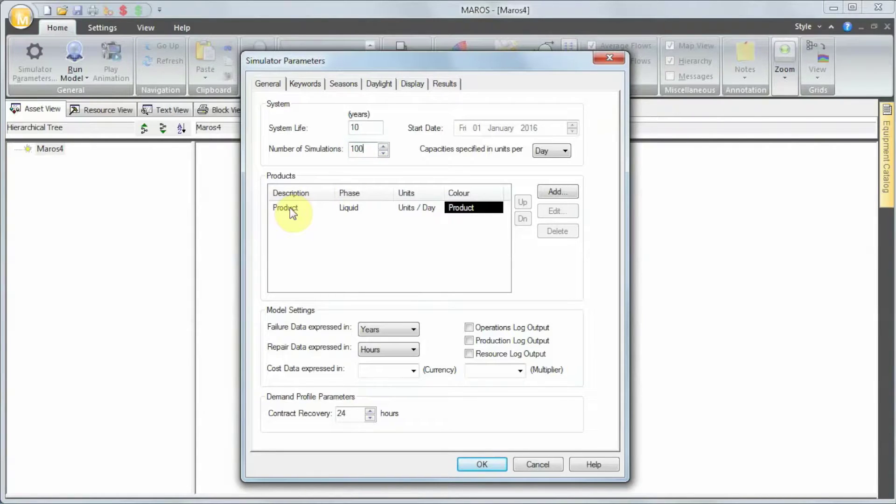
# Rename the product to Oil with mbbls units and apply the simulator parameters
pyautogui.doubleClick(290, 208)
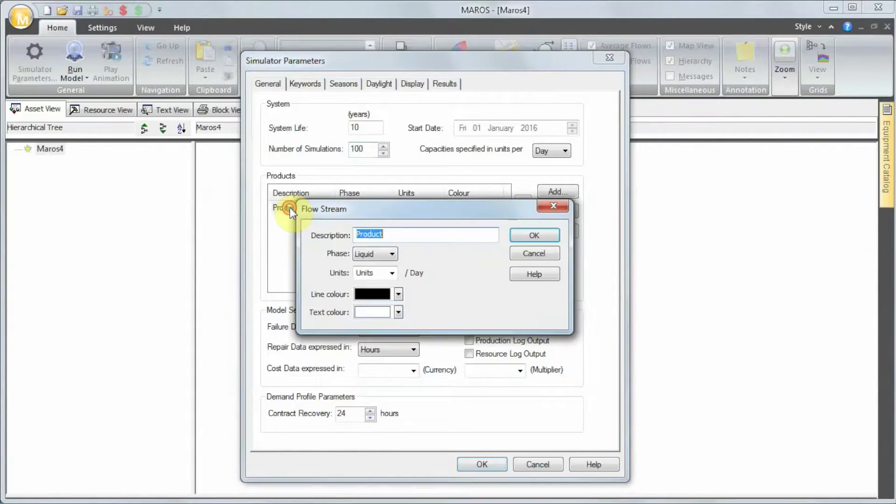
pyautogui.write('Oil')
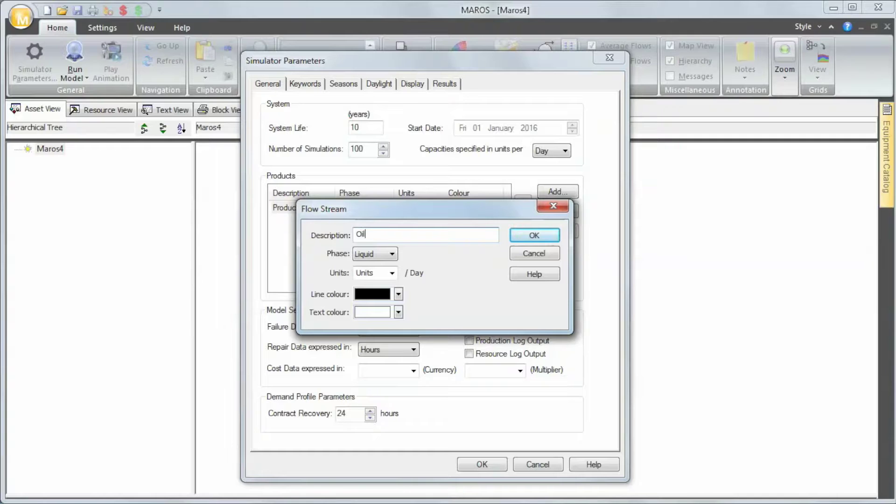
pyautogui.click(396, 269)
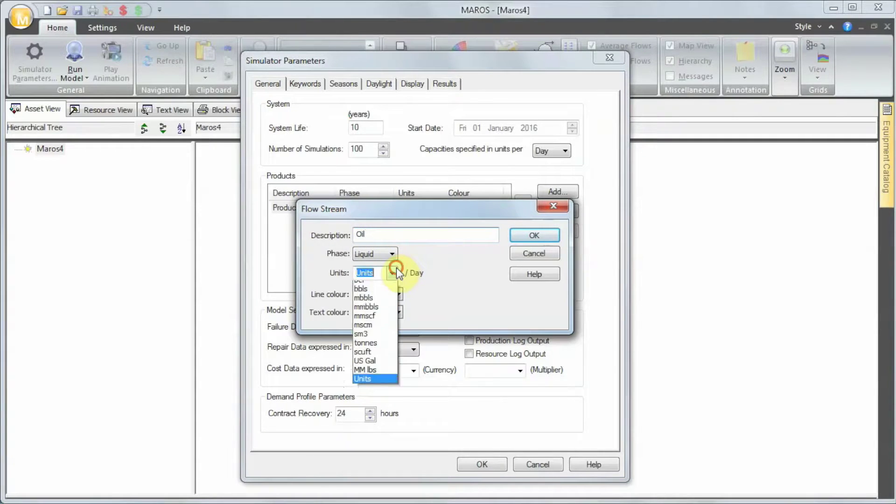
pyautogui.click(380, 298)
pyautogui.click(543, 236)
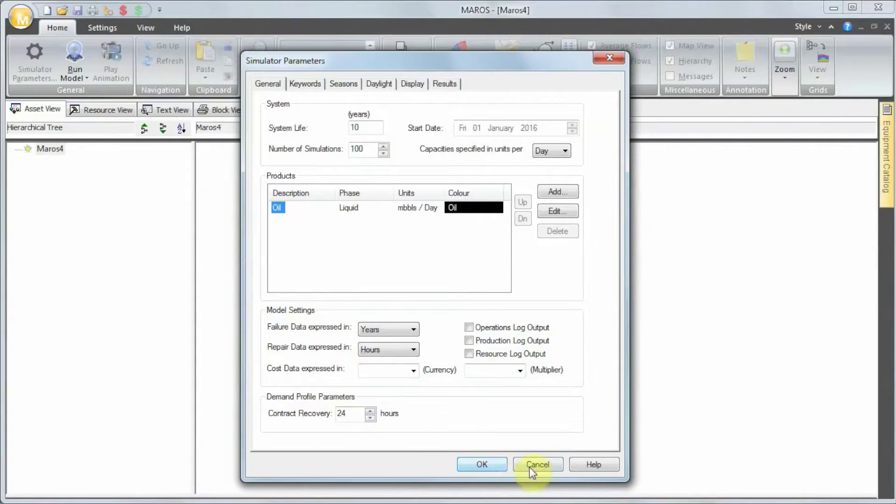
pyautogui.click(482, 465)
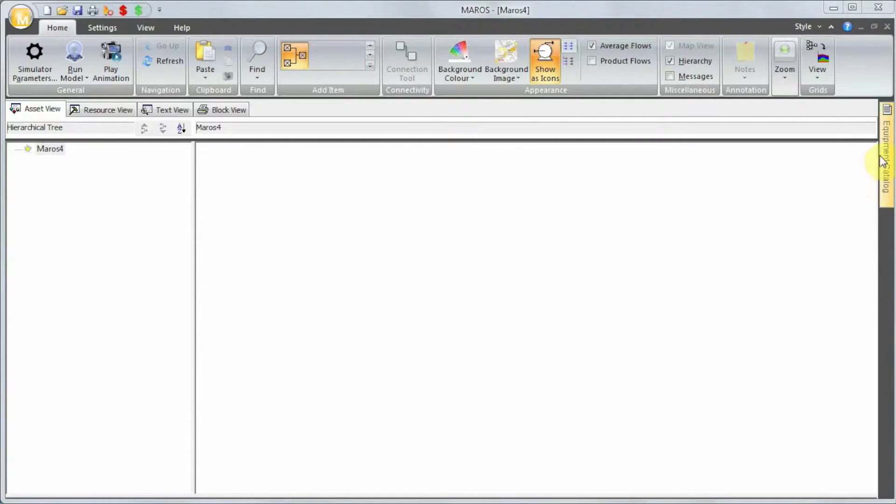
# Drag a Pumping Station from Standard Node Symbols onto the canvas, keeping 100 mbbls/Day capacity
pyautogui.moveTo(886, 159)
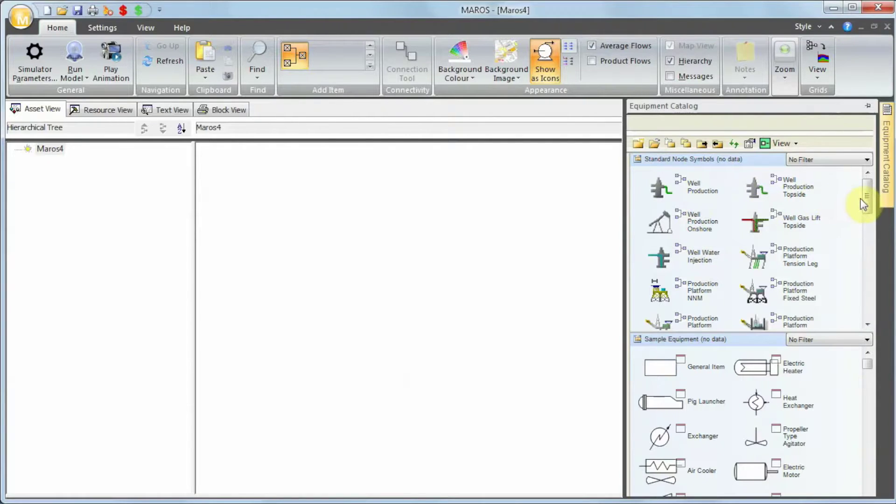
pyautogui.moveTo(867, 200); pyautogui.dragTo(862, 276)
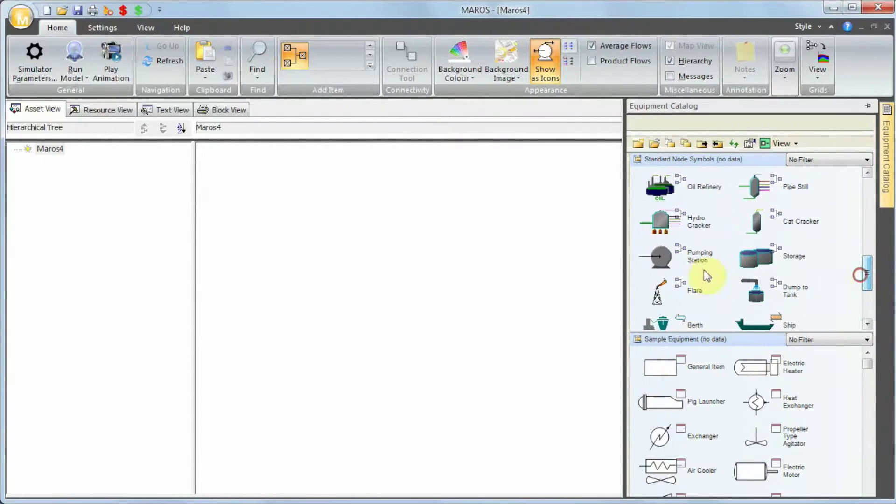
pyautogui.moveTo(695, 261); pyautogui.dragTo(271, 192)
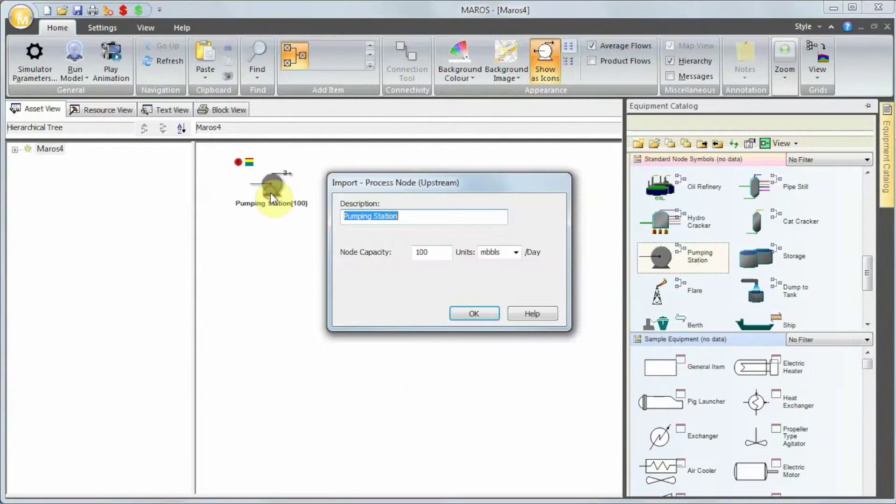
pyautogui.click(475, 314)
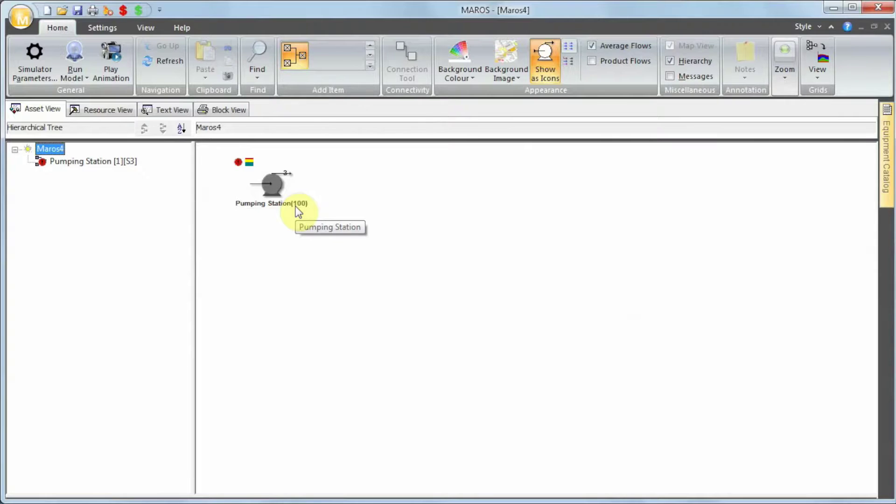
pyautogui.click(300, 211)
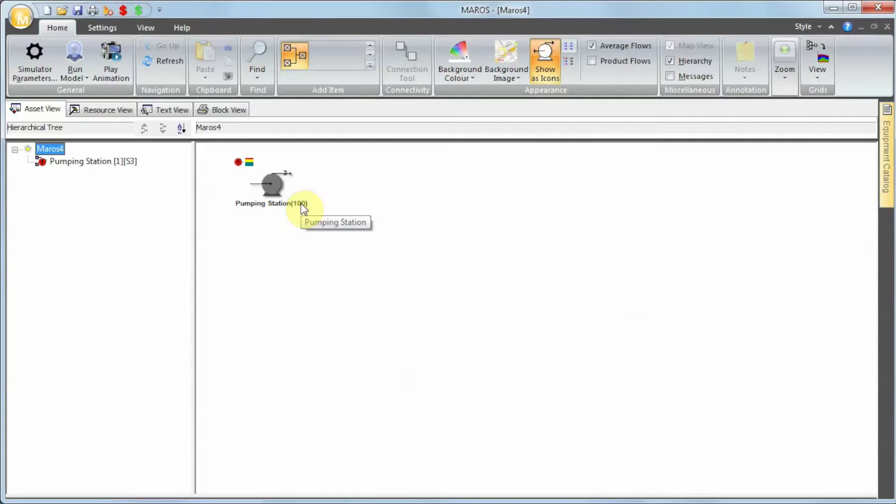
# Inside the Pumping Station, add a group block described as 'Pumping system'
pyautogui.doubleClick(277, 189)
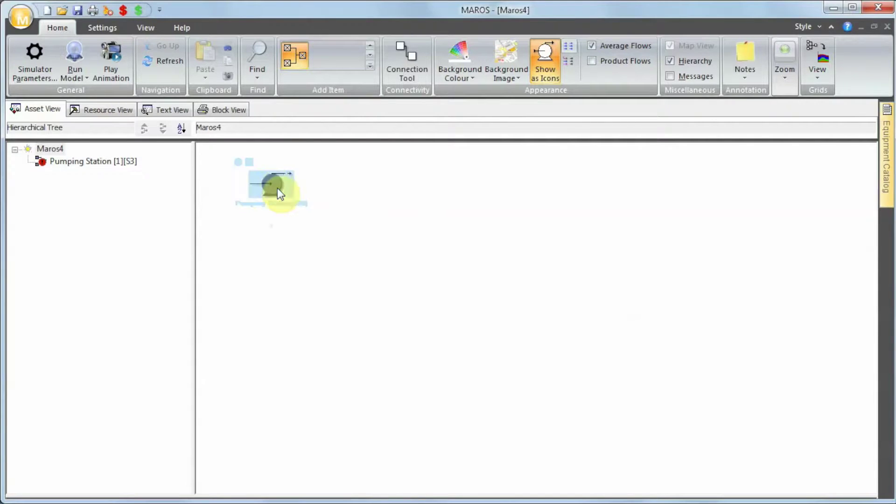
pyautogui.click(298, 63)
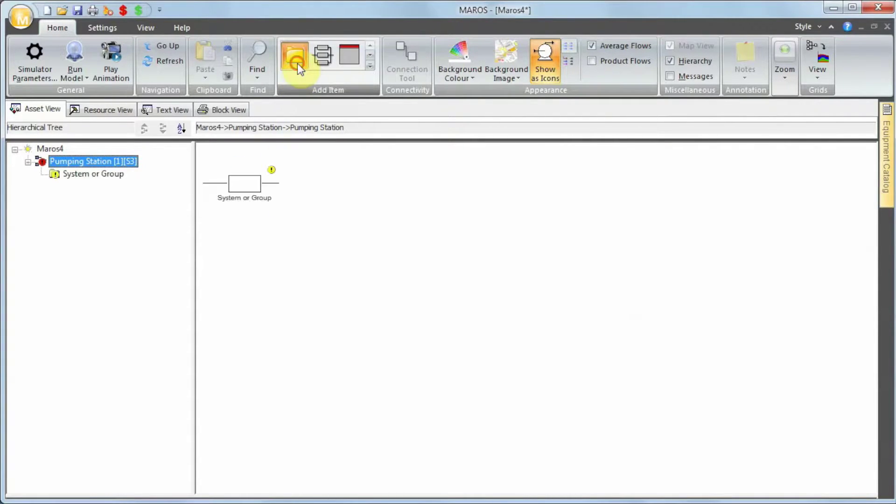
pyautogui.click(254, 187)
pyautogui.rightClick(254, 187)
pyautogui.click(299, 351)
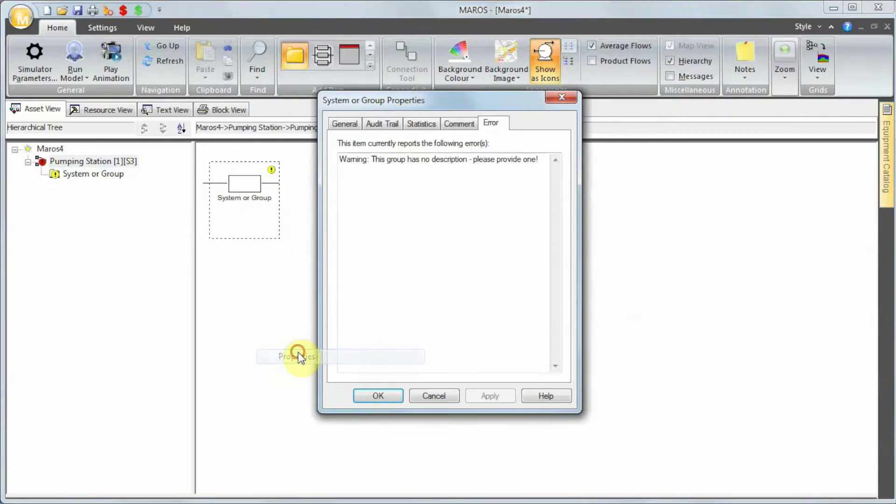
pyautogui.click(345, 124)
pyautogui.click(357, 153)
pyautogui.write('Pu')
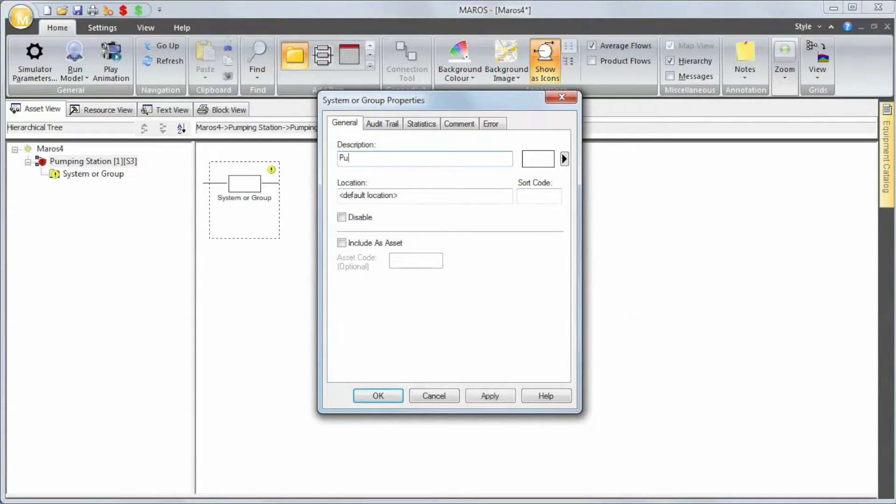
pyautogui.write('mping system')
pyautogui.press('Return')
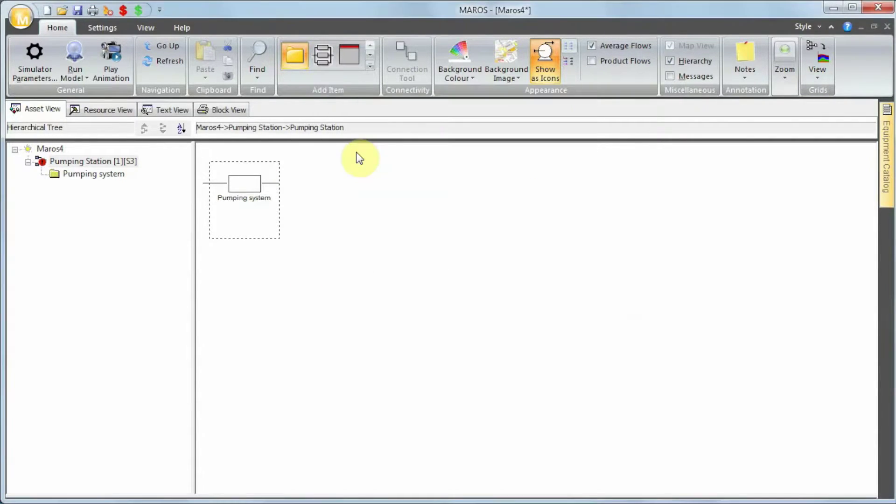
# Inside Pumping system, add an equipment item named 'Pump'
pyautogui.doubleClick(264, 179)
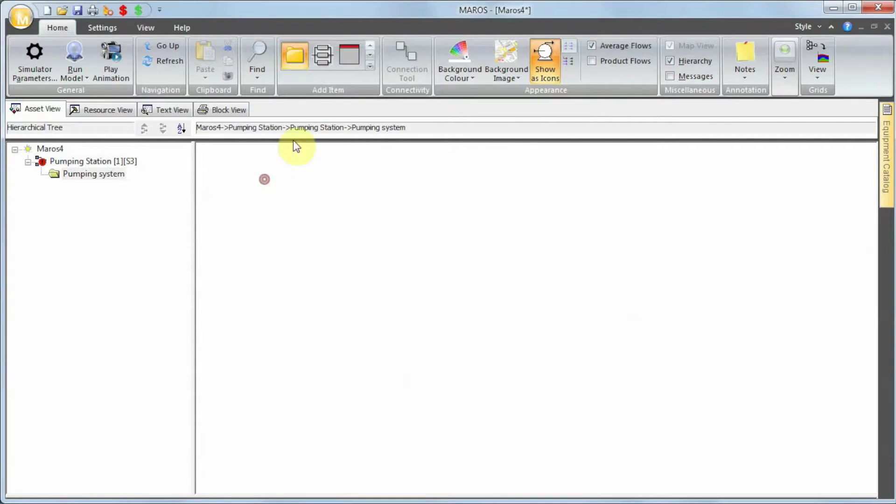
pyautogui.click(350, 55)
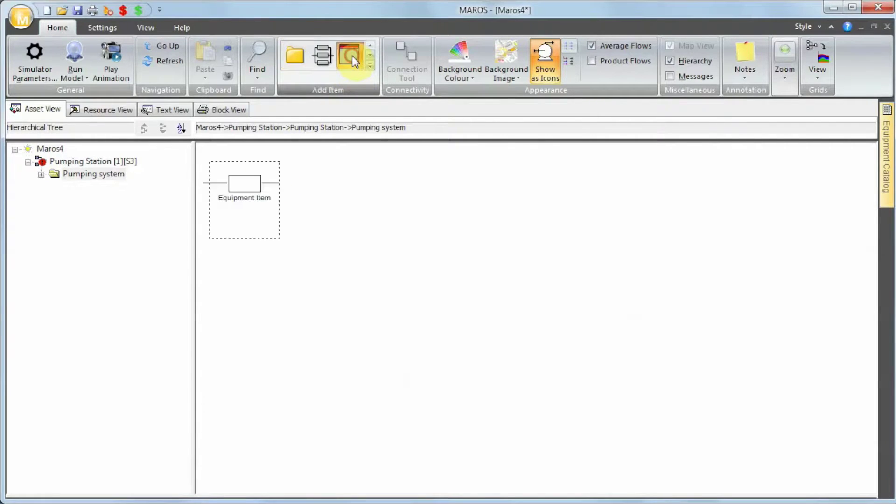
pyautogui.rightClick(247, 214)
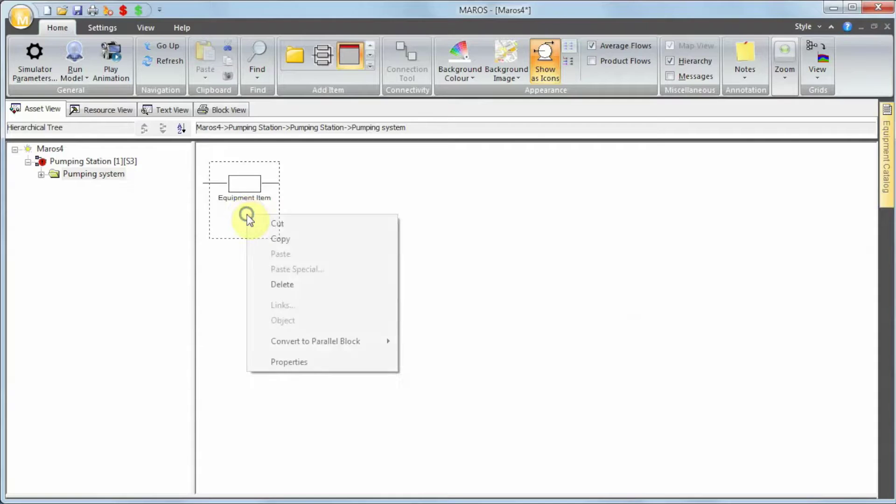
pyautogui.click(310, 360)
pyautogui.write('Pump')
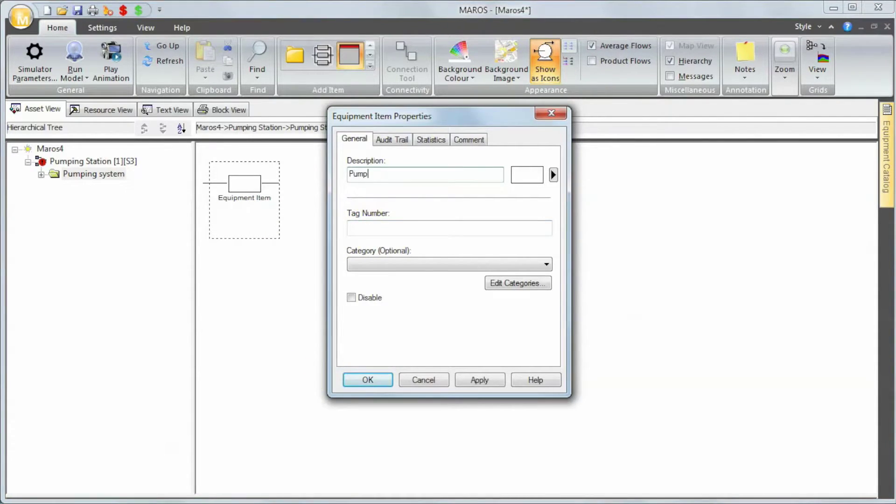
pyautogui.press('Return')
# Add two failure modes to the Pump, describing the second as 'Bearings'
pyautogui.doubleClick(252, 185)
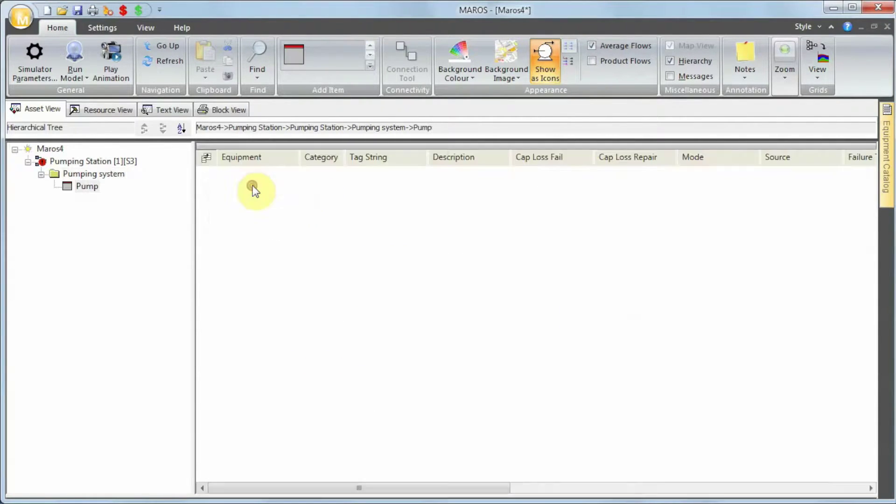
pyautogui.click(298, 51)
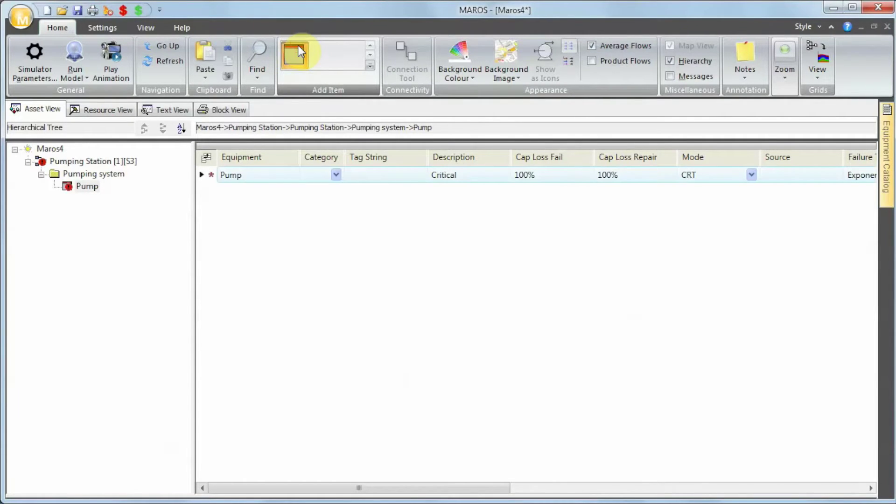
pyautogui.click(299, 51)
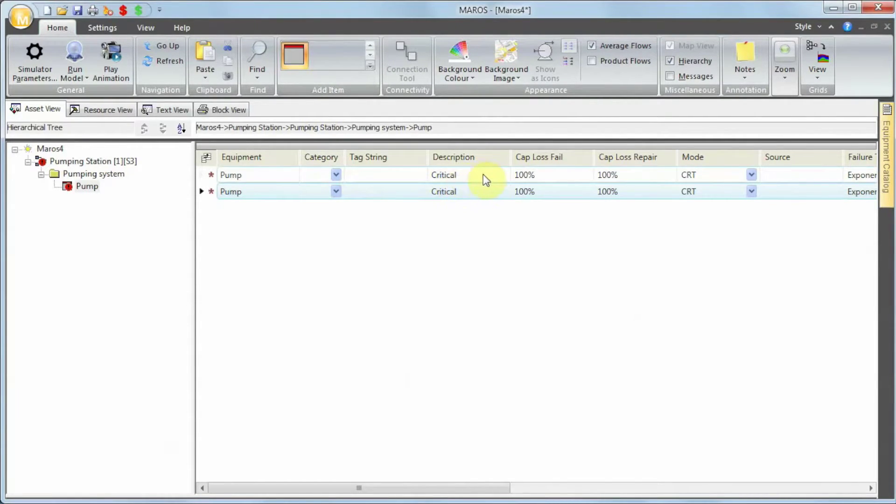
pyautogui.click(477, 192)
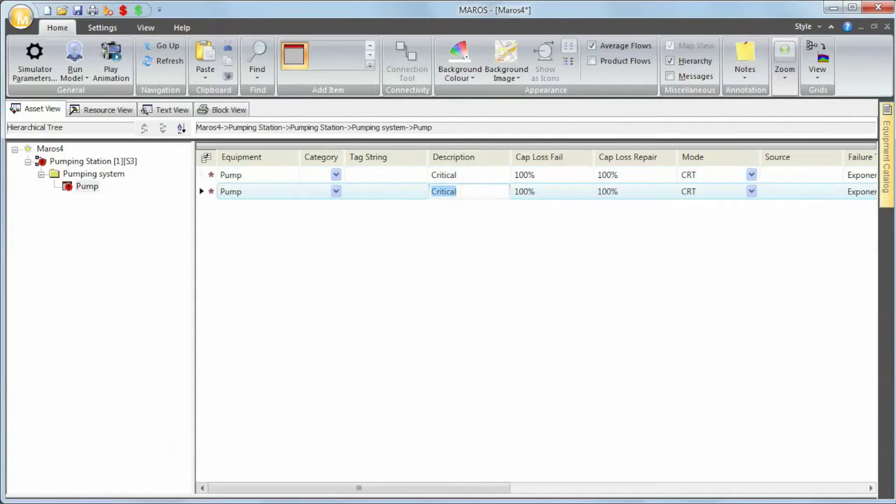
pyautogui.write('Bearings')
pyautogui.click(536, 192)
pyautogui.moveTo(408, 489); pyautogui.dragTo(511, 489)
# Give the Critical mode MTTF 5 and a 24-hour repair; show the second mode's failure types
pyautogui.click(754, 173)
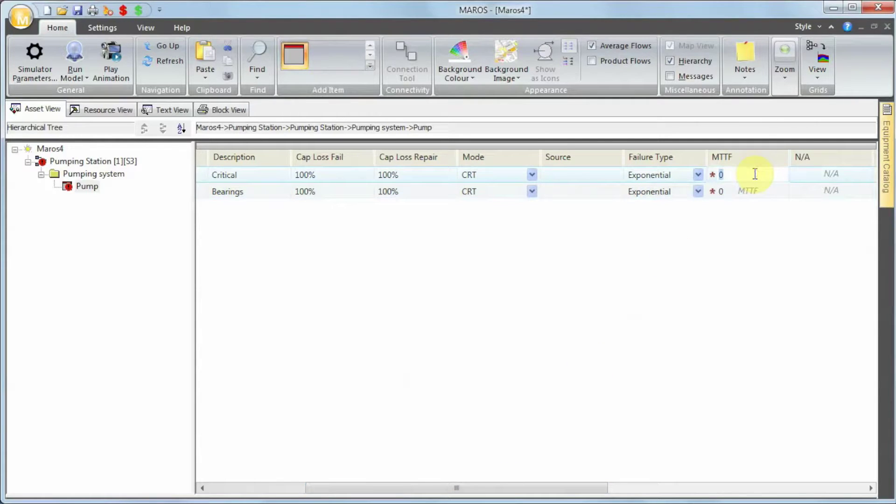
pyautogui.write('5')
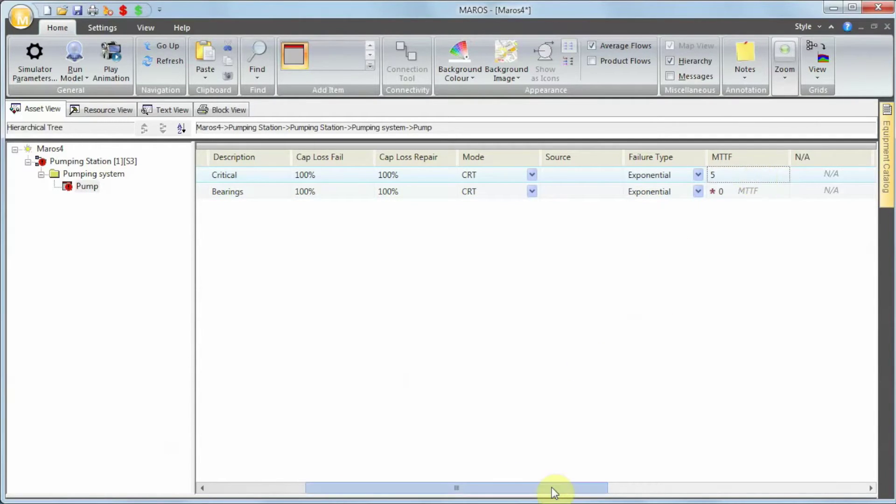
pyautogui.moveTo(553, 488); pyautogui.dragTo(669, 489)
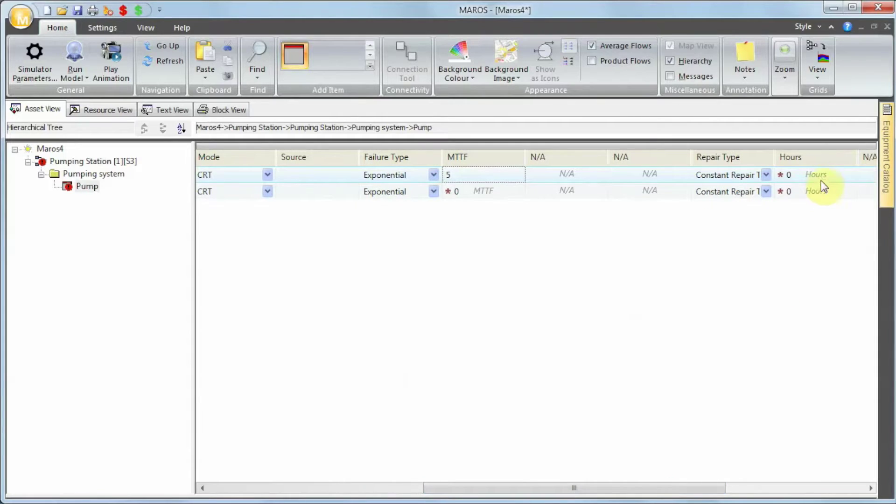
pyautogui.click(820, 175)
pyautogui.write('24')
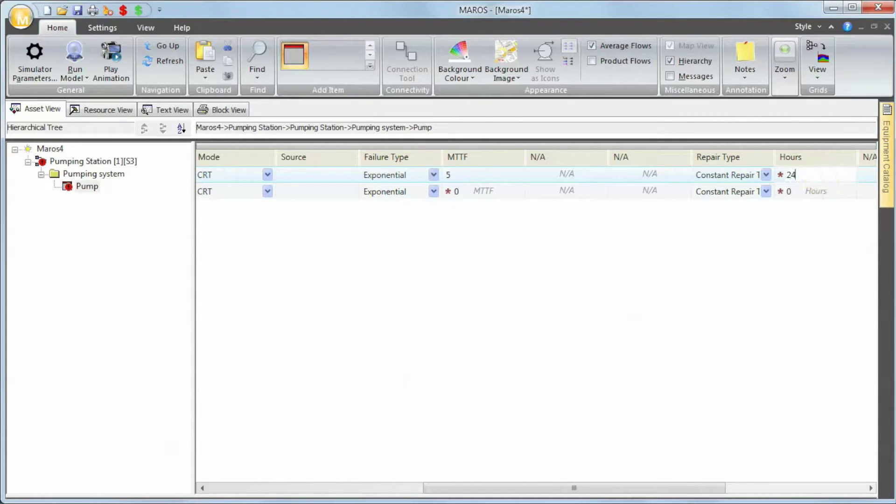
pyautogui.press('Return')
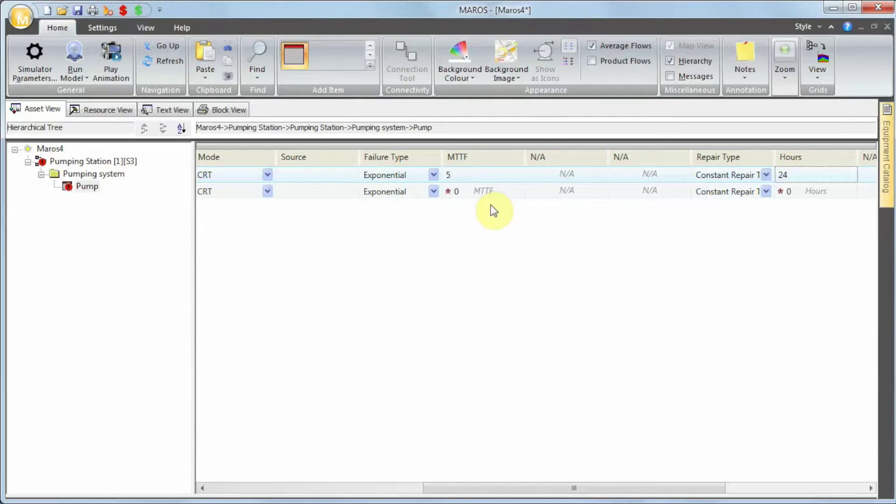
pyautogui.click(436, 192)
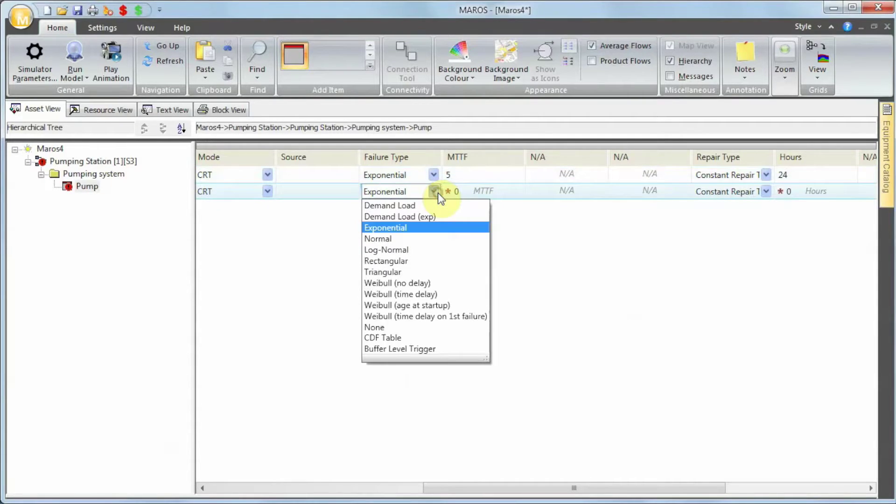
# Set the Bearings mode to Weibull (no delay) and widen the Failure Param 1 and 2 columns
pyautogui.click(440, 286)
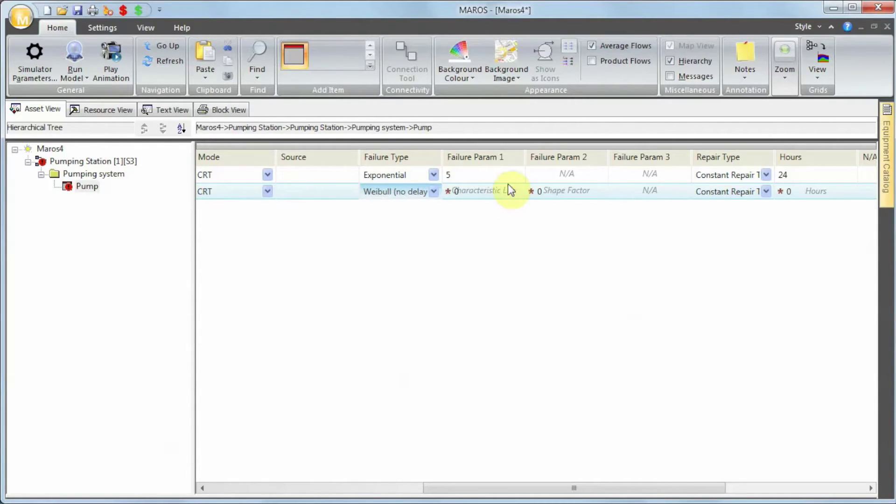
pyautogui.moveTo(526, 157); pyautogui.dragTo(547, 157)
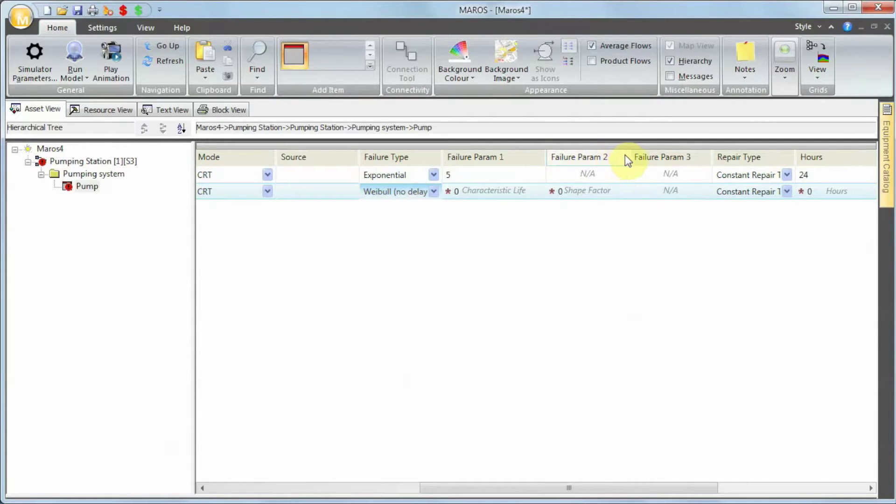
pyautogui.moveTo(625, 155); pyautogui.dragTo(646, 155)
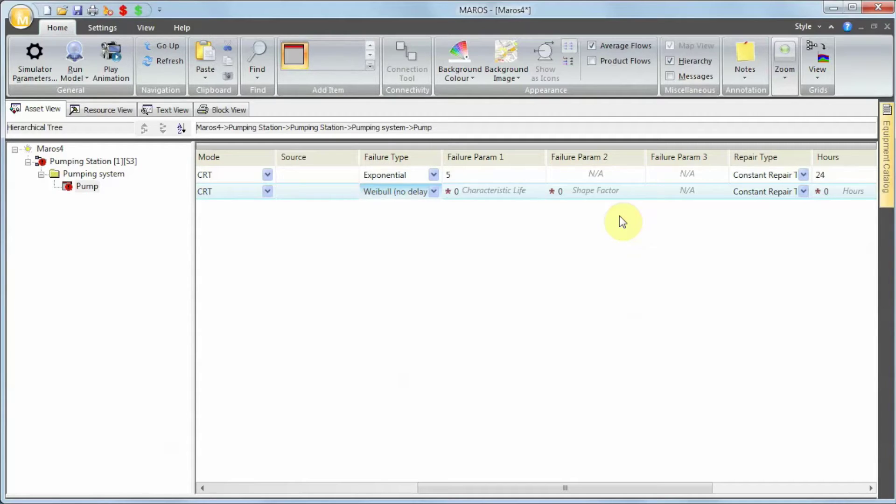
# Enter shape factor 2.1, characteristic life 0.5 and 60 repair hours for the Bearings mode
pyautogui.click(595, 194)
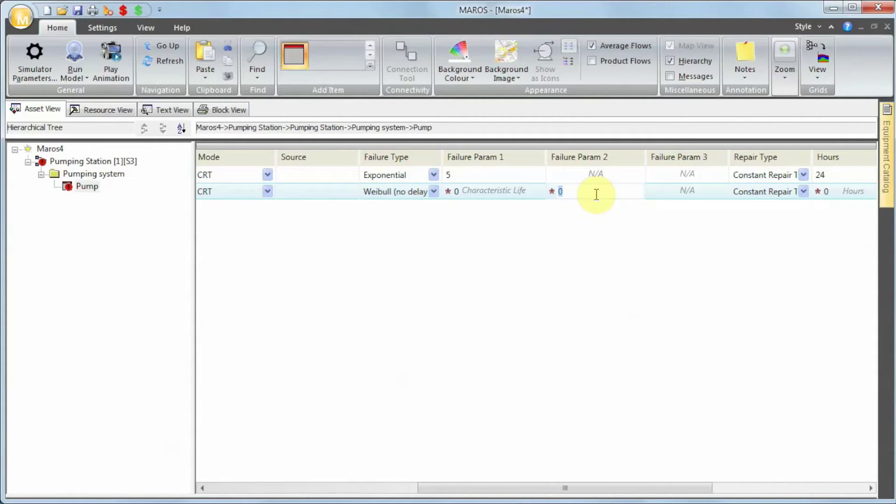
pyautogui.write('2.1')
pyautogui.click(510, 196)
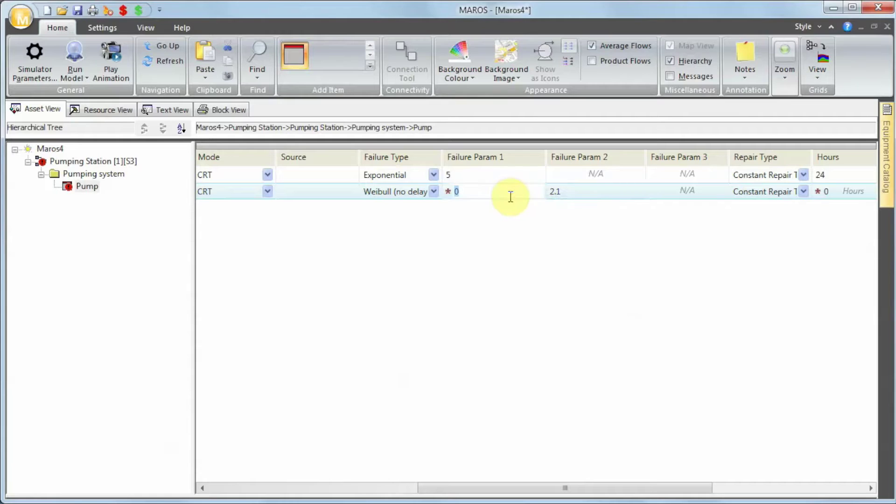
pyautogui.write('0.5')
pyautogui.press('Return')
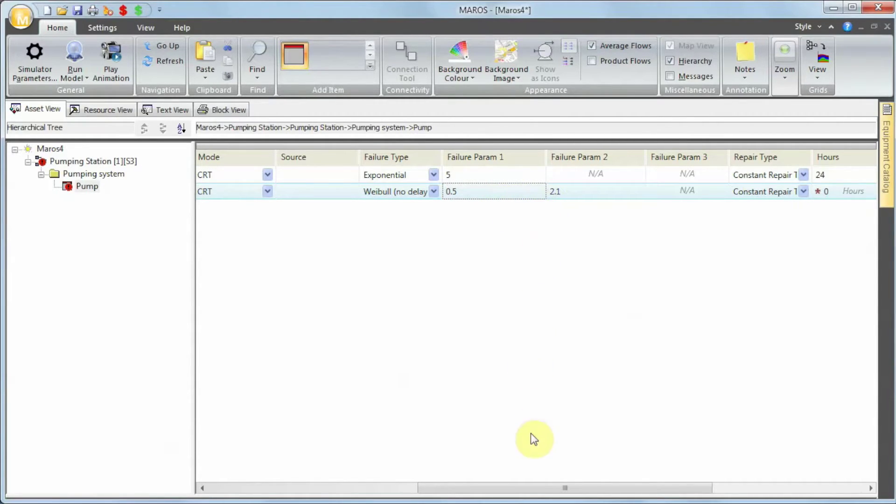
pyautogui.moveTo(528, 486); pyautogui.dragTo(572, 485)
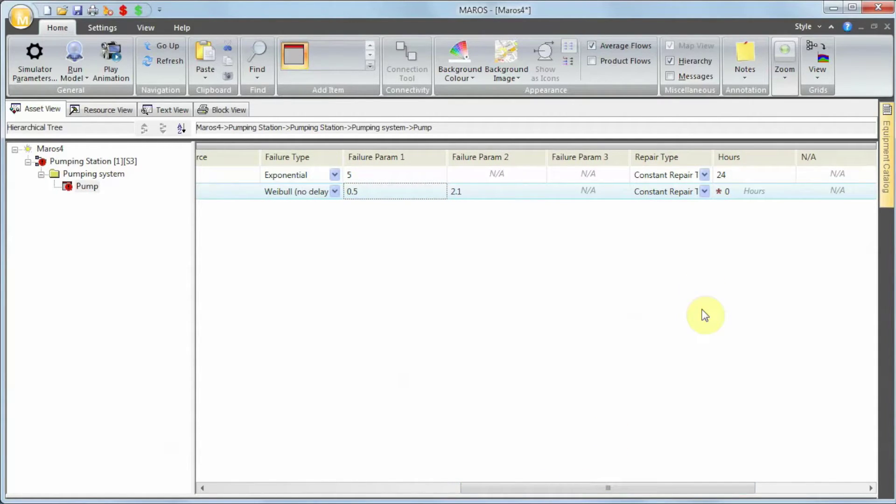
pyautogui.click(749, 198)
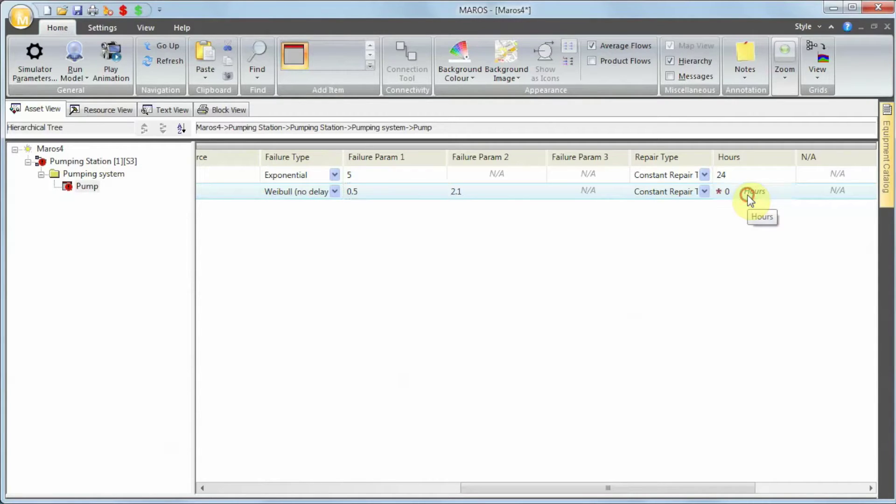
pyautogui.write('60')
pyautogui.press('Return')
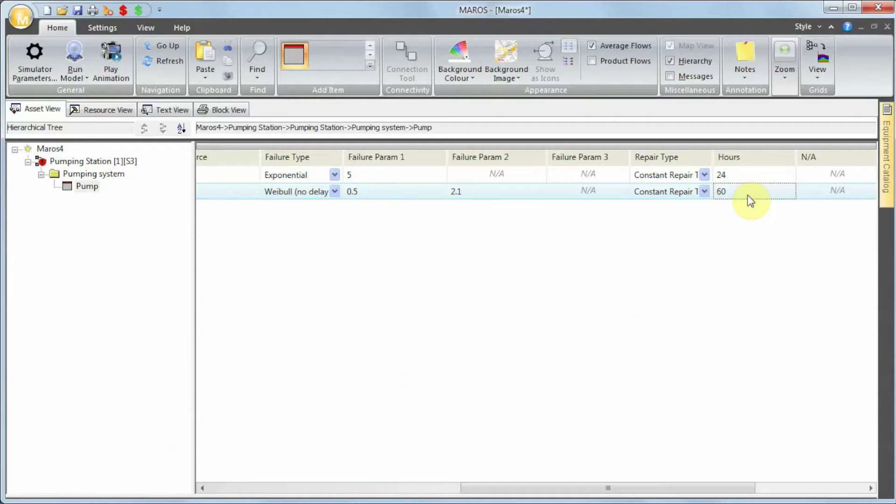
# Run the model, defaulting sources to node capacity and saving as Maros4.dmsp before simulating
pyautogui.click(75, 56)
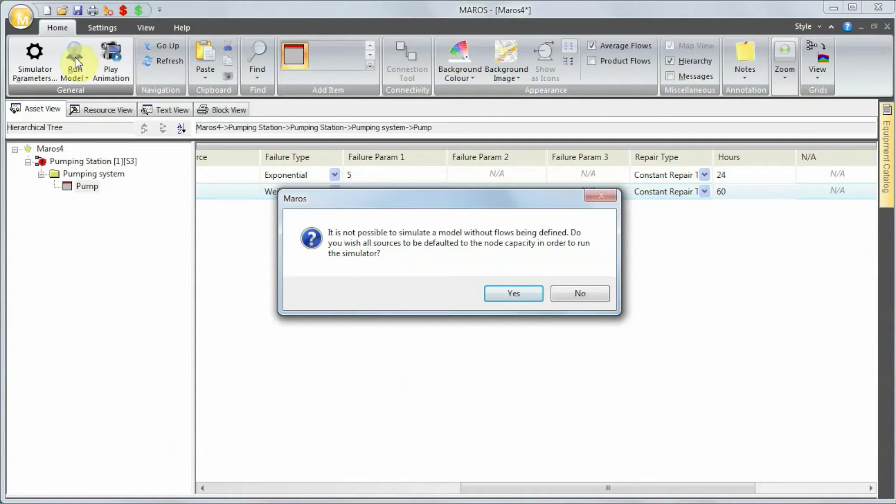
pyautogui.click(511, 294)
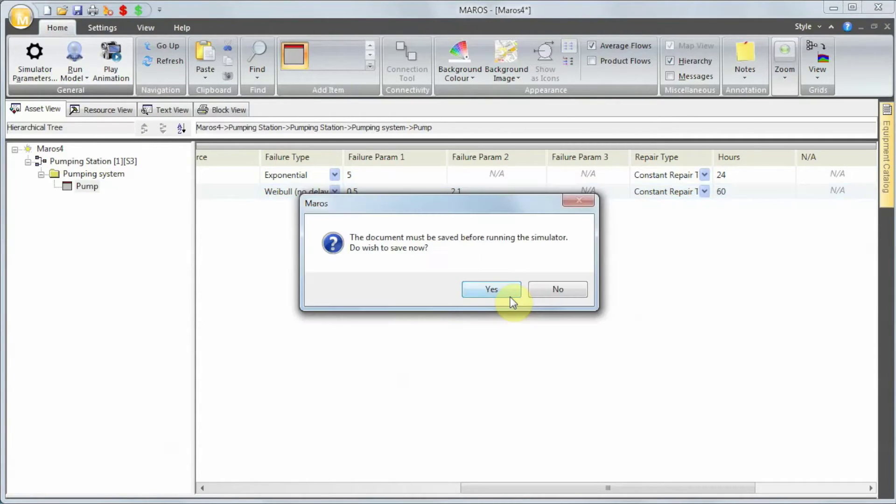
pyautogui.click(506, 293)
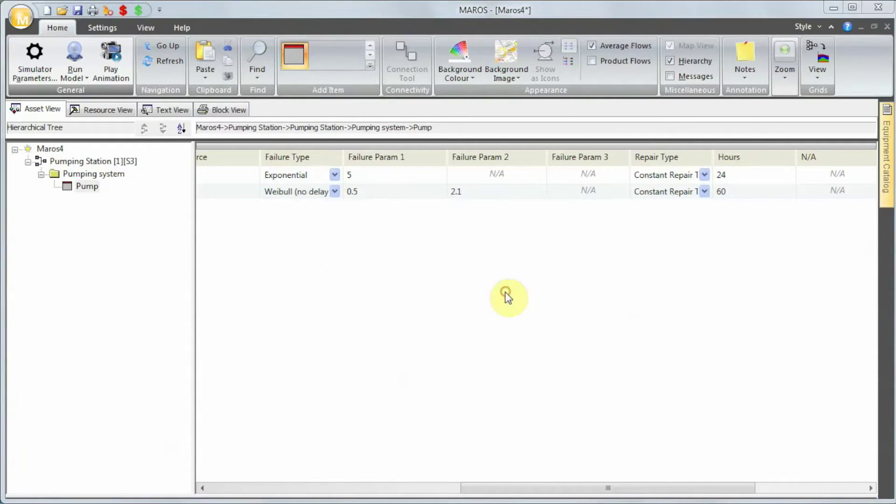
pyautogui.click(590, 295)
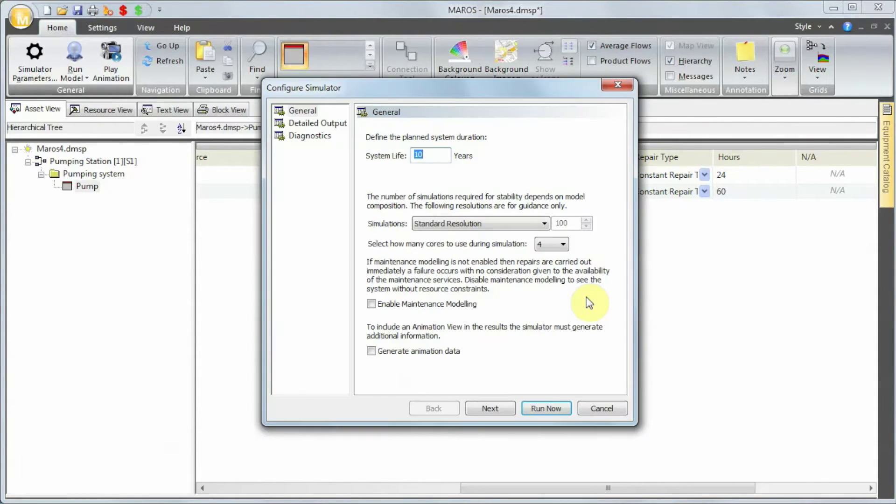
pyautogui.click(533, 402)
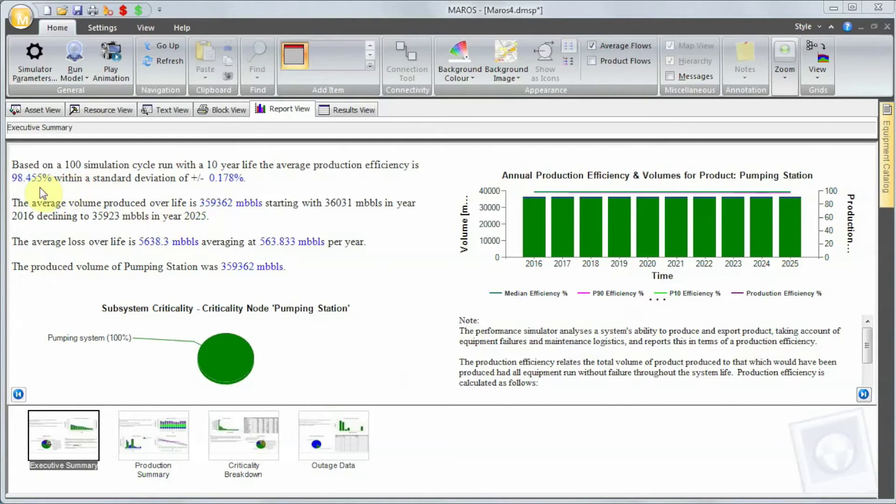
# Drill the Subsystem Criticality pie down through Pumping system to the Pump
pyautogui.moveTo(120, 386)
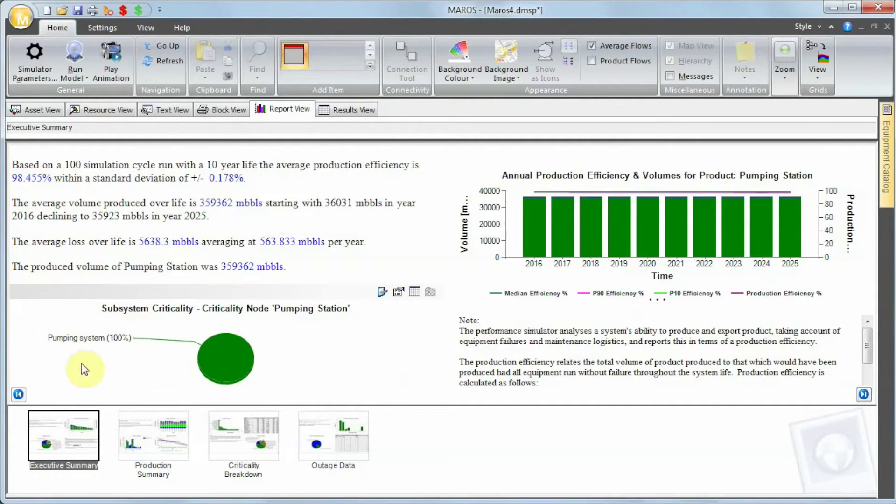
pyautogui.click(226, 370)
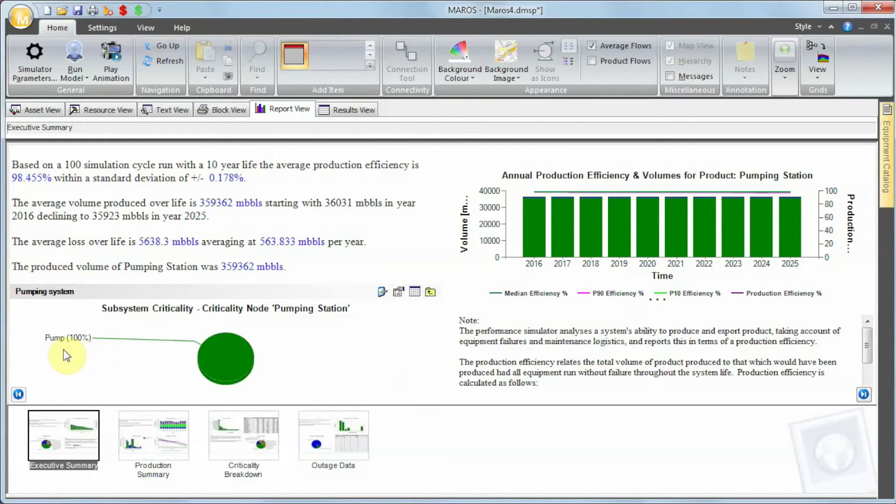
pyautogui.click(218, 375)
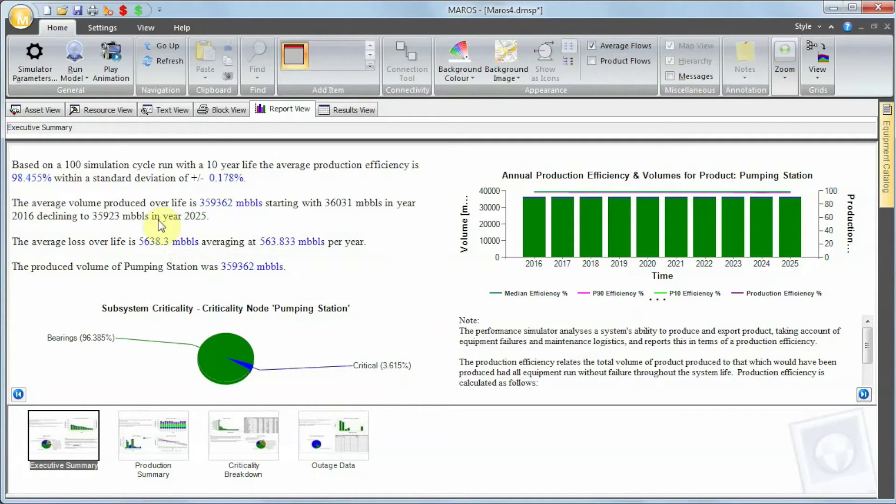
# In Asset View, add a Scheduled Element to the Pumping system diagram and open its activity table
pyautogui.click(46, 111)
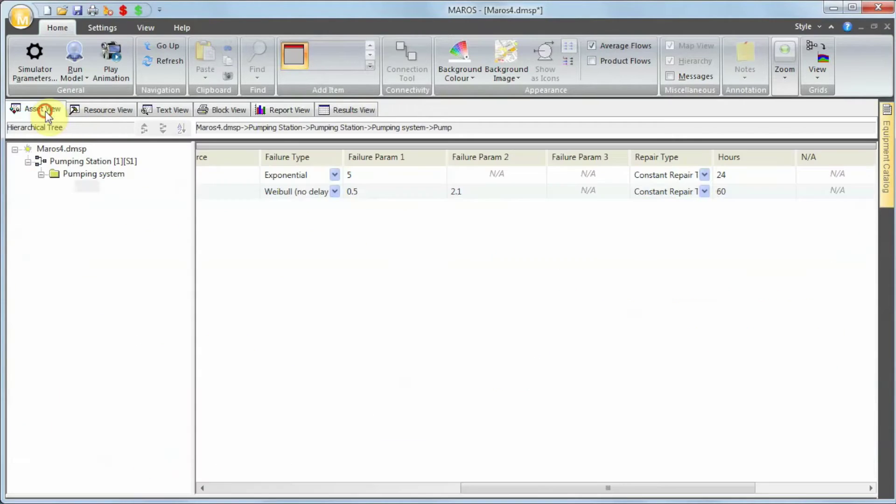
pyautogui.click(88, 172)
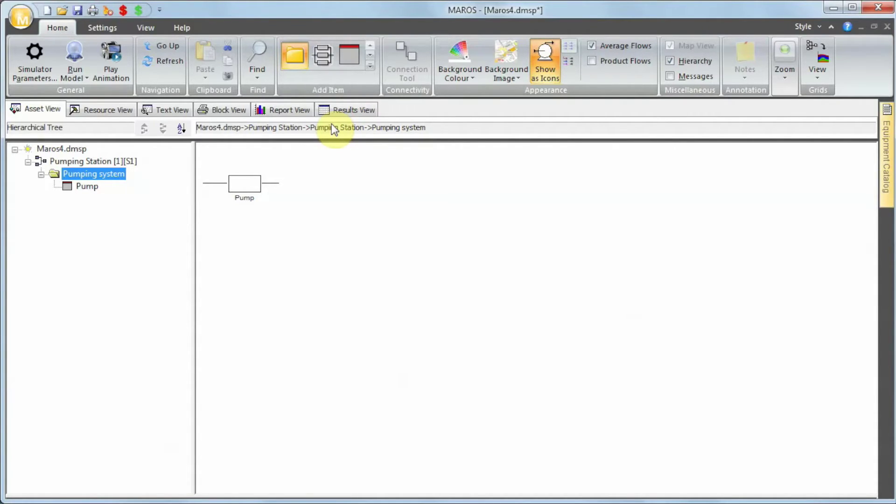
pyautogui.click(371, 55)
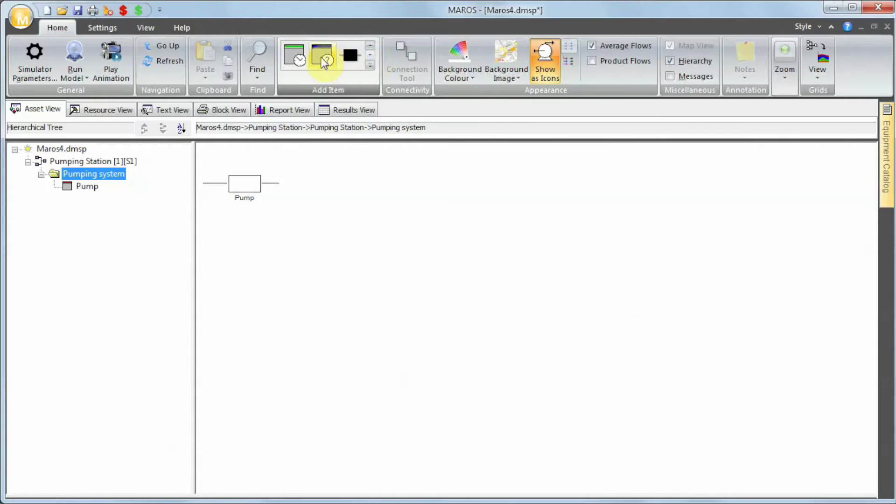
pyautogui.click(304, 55)
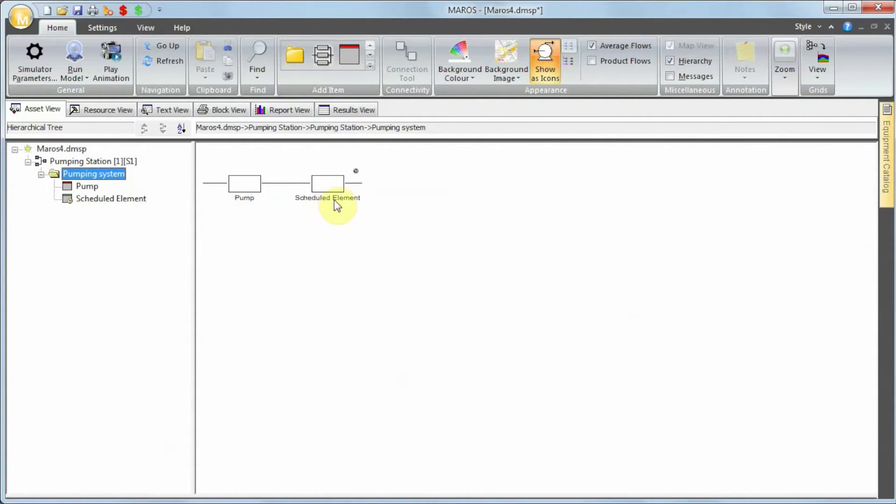
pyautogui.doubleClick(335, 187)
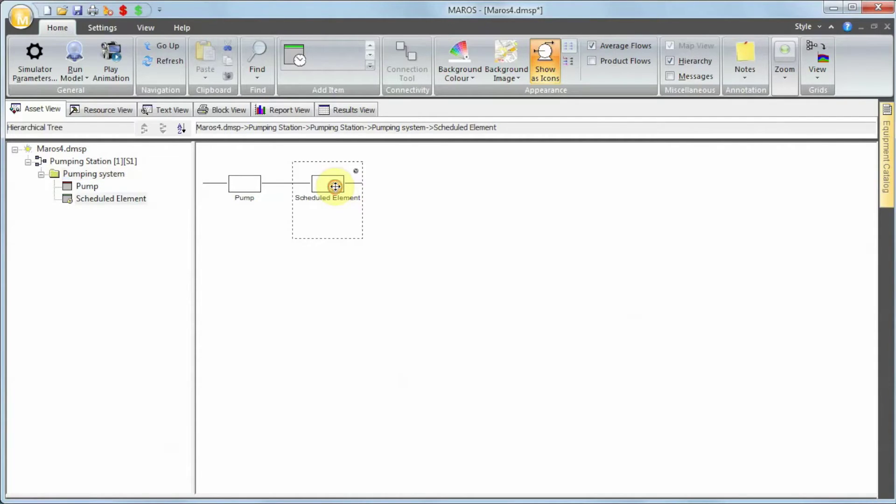
# Add a scheduled activity named 'Bearing replacement' with the SER service code
pyautogui.click(299, 59)
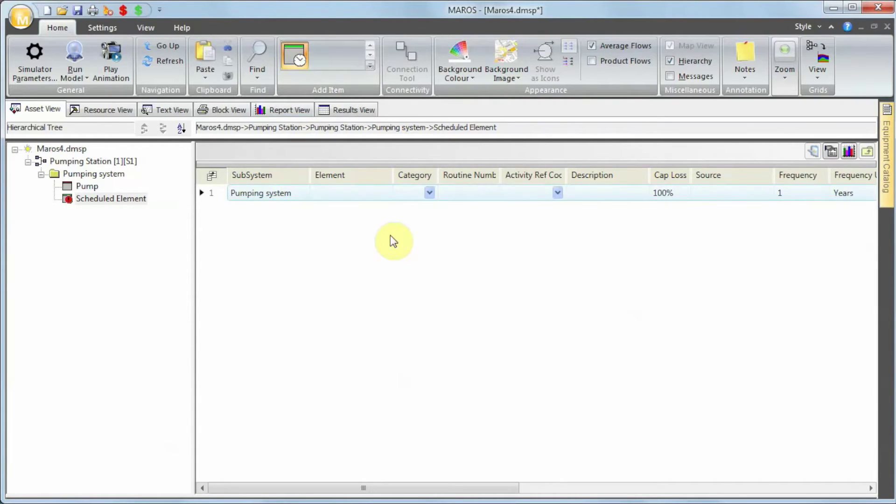
pyautogui.click(369, 198)
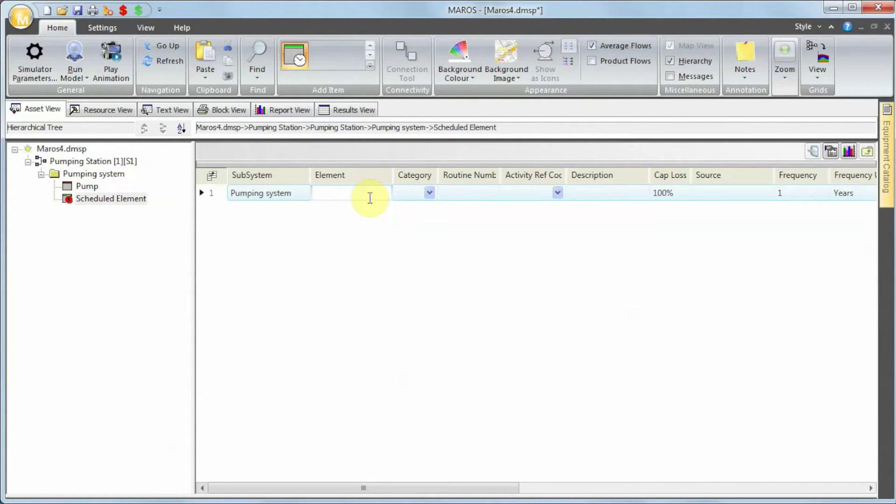
pyautogui.write('Bearing replacement')
pyautogui.press('Return')
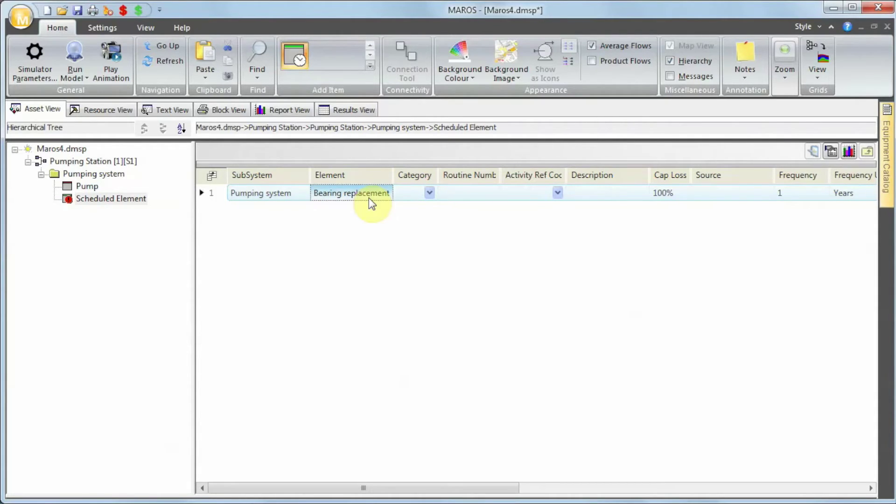
pyautogui.click(557, 193)
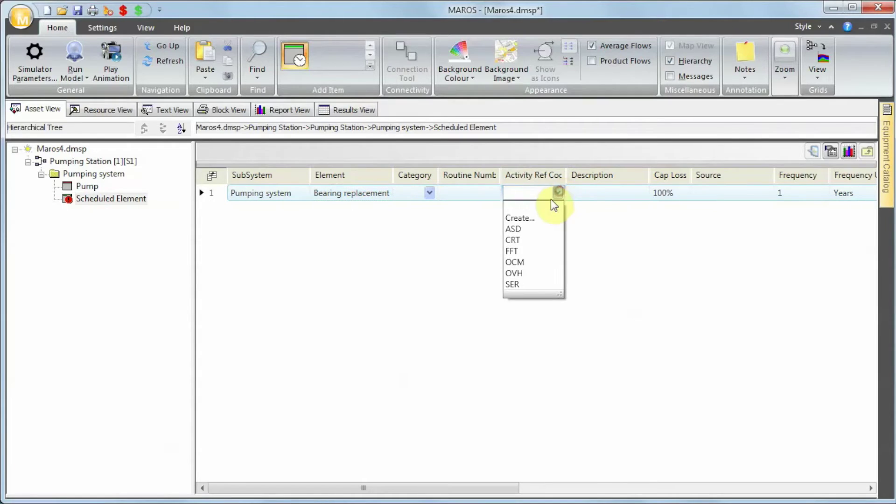
pyautogui.click(519, 279)
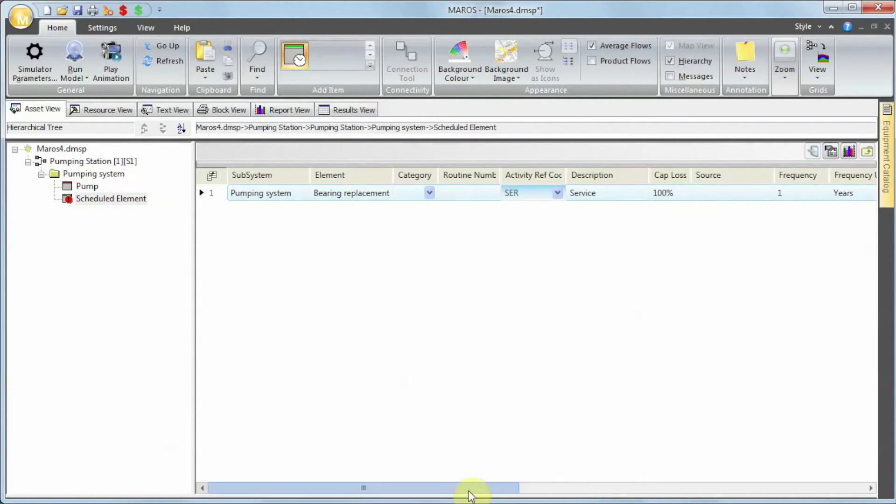
# Set the activity frequency to 6 Months, accepting the adjusted start time
pyautogui.moveTo(468, 490); pyautogui.dragTo(525, 487)
pyautogui.click(666, 196)
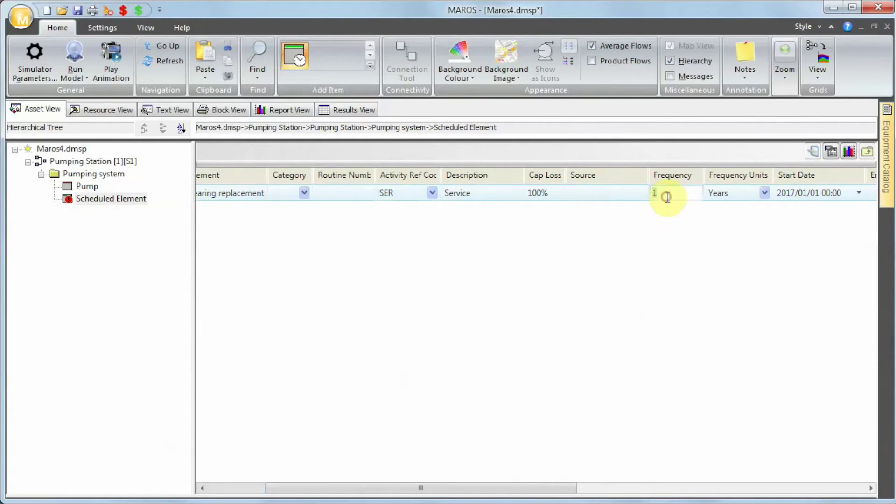
pyautogui.press('BackSpace')
pyautogui.write('6')
pyautogui.click(760, 195)
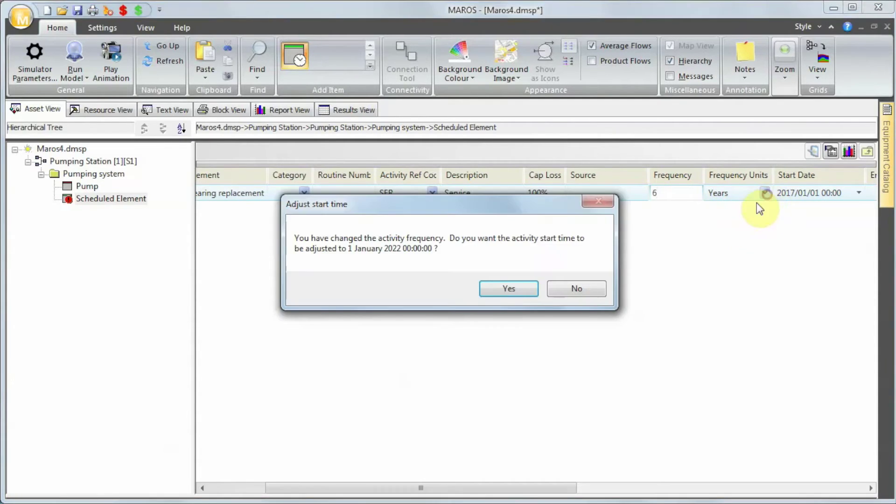
pyautogui.click(515, 288)
pyautogui.click(733, 224)
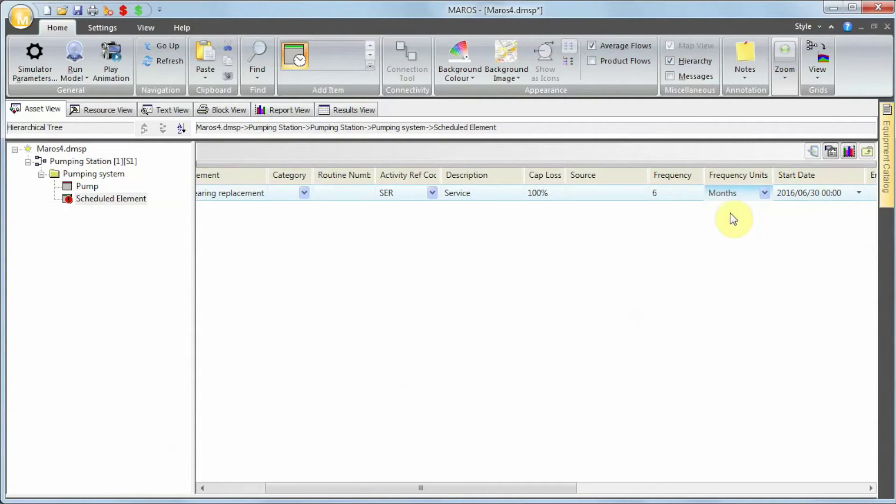
# Give the activity a 10-hour repair duration and select Bearing replacement in the tree
pyautogui.moveTo(518, 486); pyautogui.dragTo(630, 485)
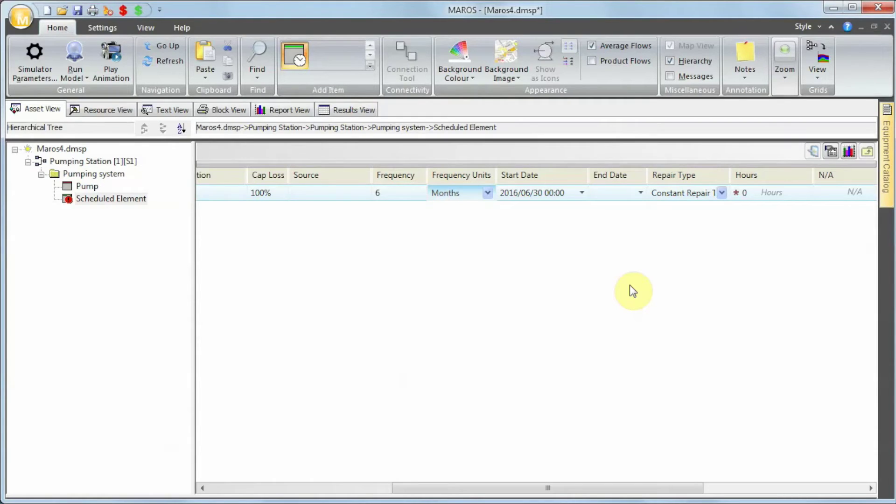
pyautogui.click(759, 193)
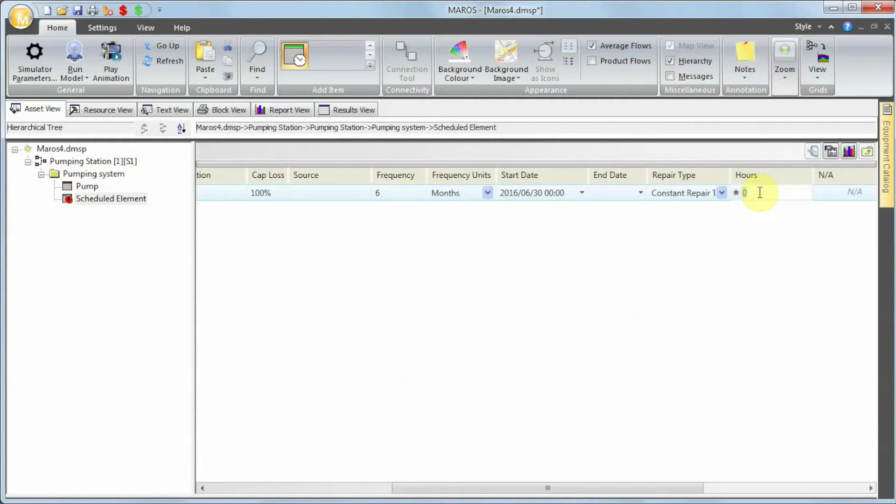
pyautogui.write('10')
pyautogui.press('Return')
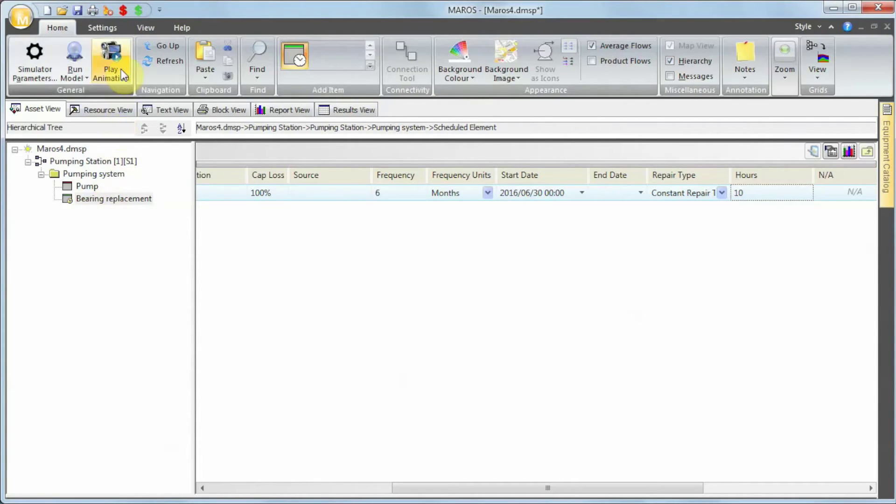
pyautogui.click(97, 201)
pyautogui.click(93, 187)
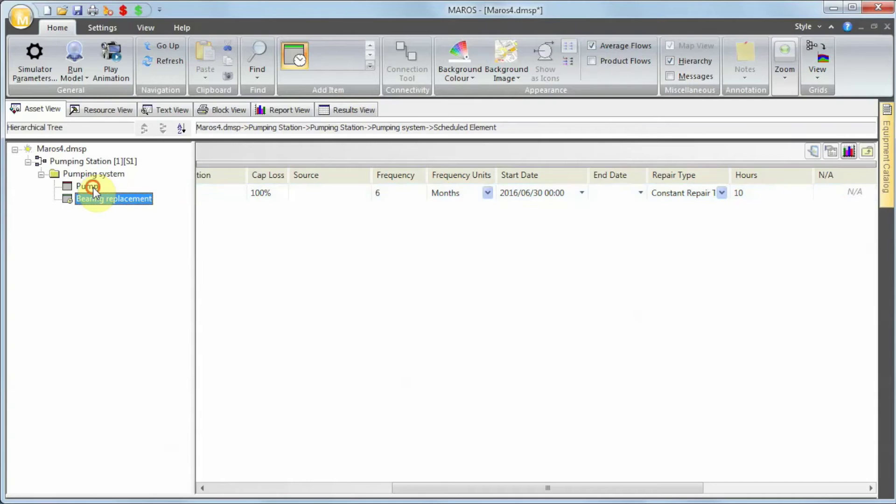
# Add a new planned renewal item described as 'Bearing replacement'
pyautogui.click(113, 26)
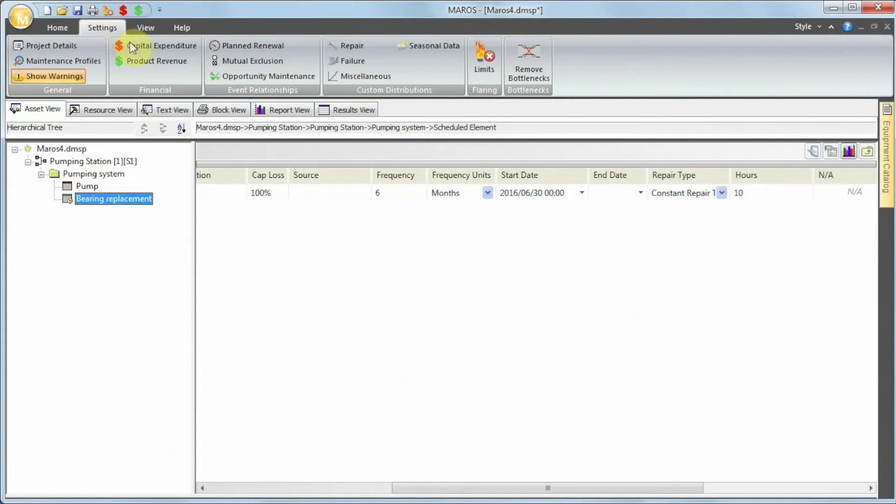
pyautogui.click(253, 50)
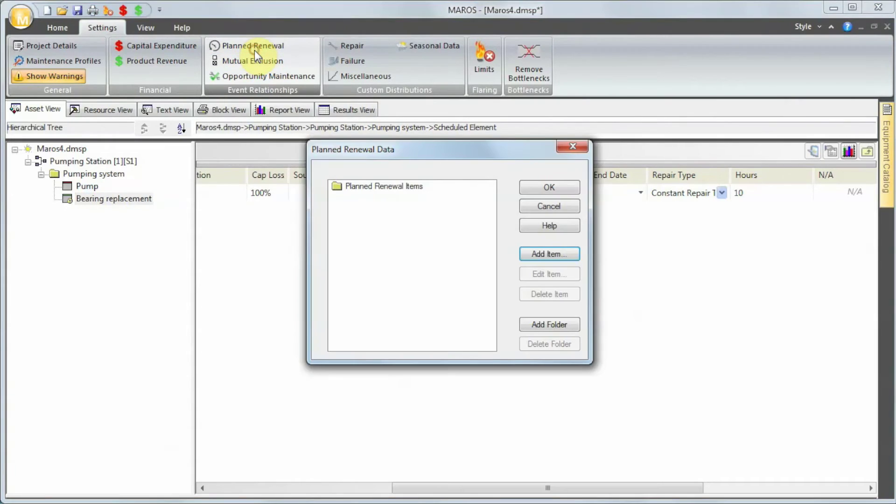
pyautogui.click(537, 254)
pyautogui.click(357, 174)
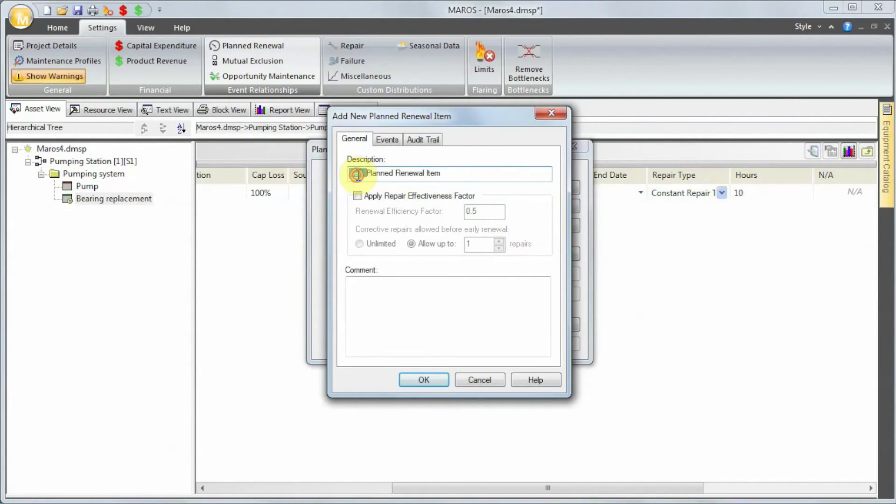
pyautogui.press('BackSpace')
pyautogui.press('BackSpace')
pyautogui.press('BackSpace')
pyautogui.press('BackSpace')
pyautogui.press('BackSpace')
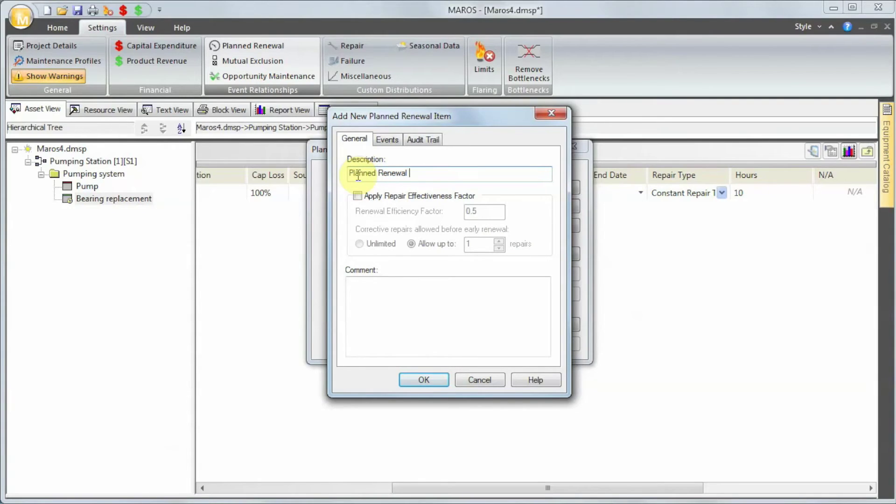
pyautogui.hotkey('shift', 'Home')
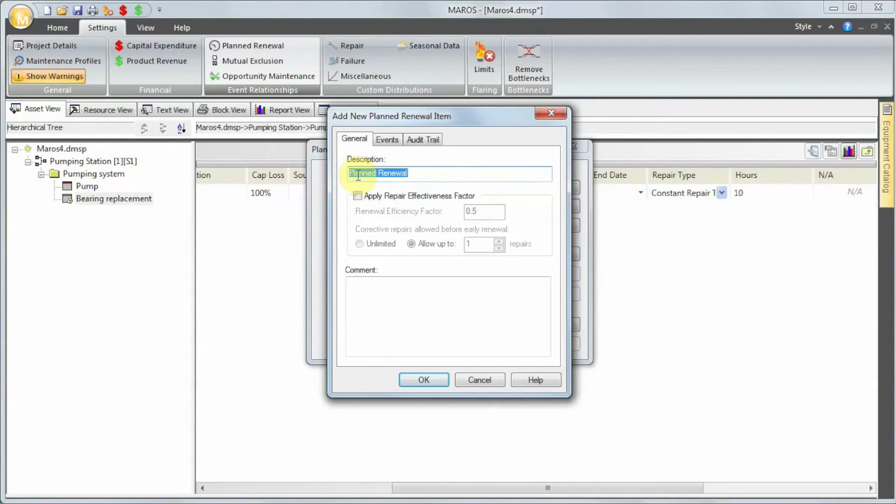
pyautogui.write('Bearing re')
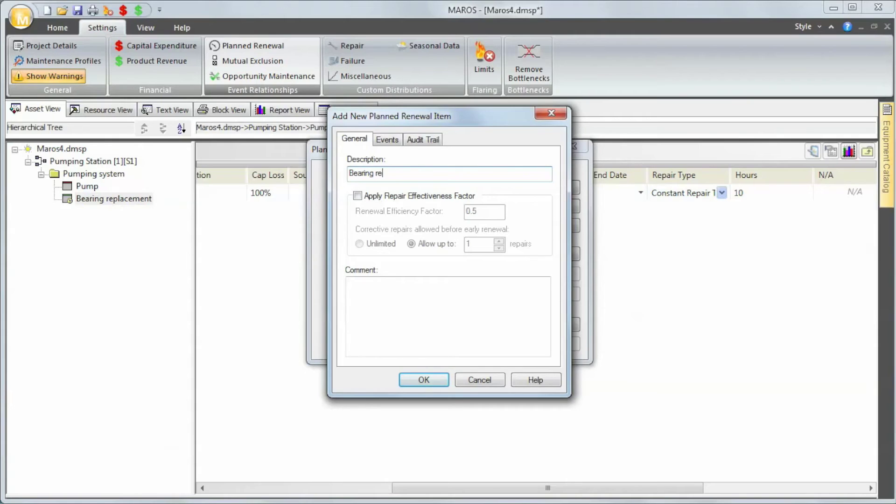
pyautogui.write('placement')
# Set the Service activity as the renewal's initiating event
pyautogui.click(389, 145)
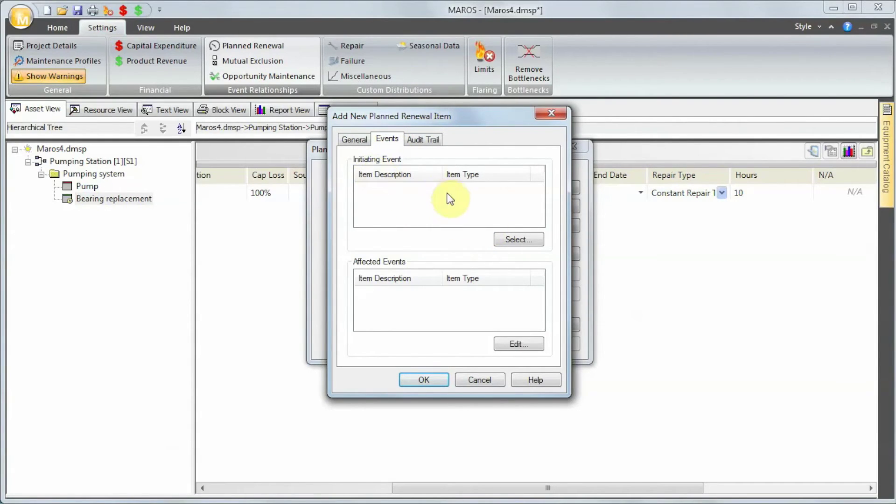
pyautogui.click(523, 242)
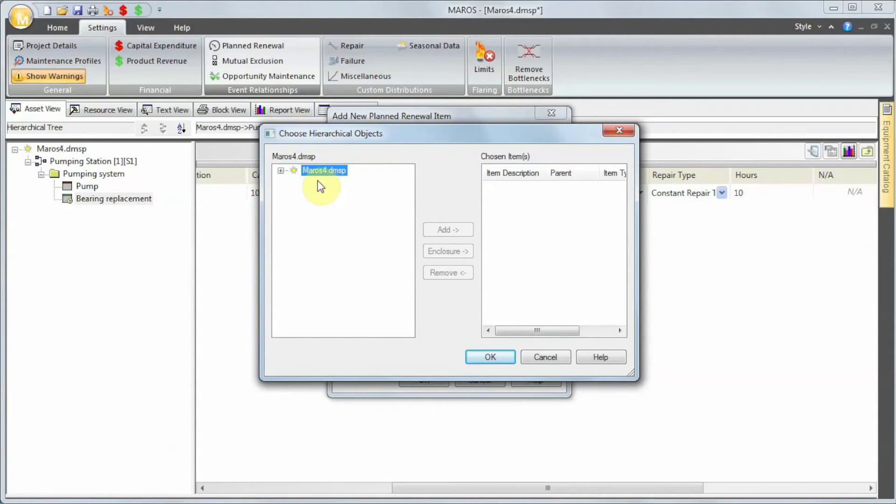
pyautogui.click(280, 171)
pyautogui.click(292, 181)
pyautogui.click(307, 192)
pyautogui.click(320, 204)
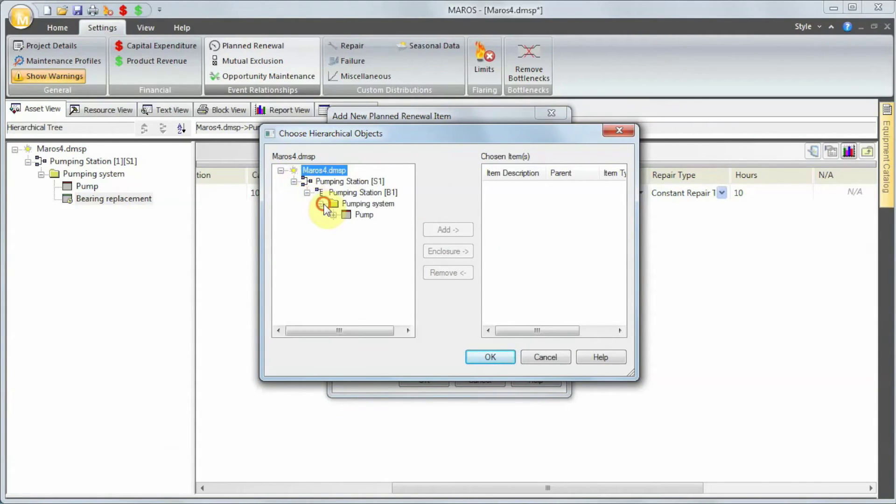
pyautogui.click(334, 226)
pyautogui.click(377, 236)
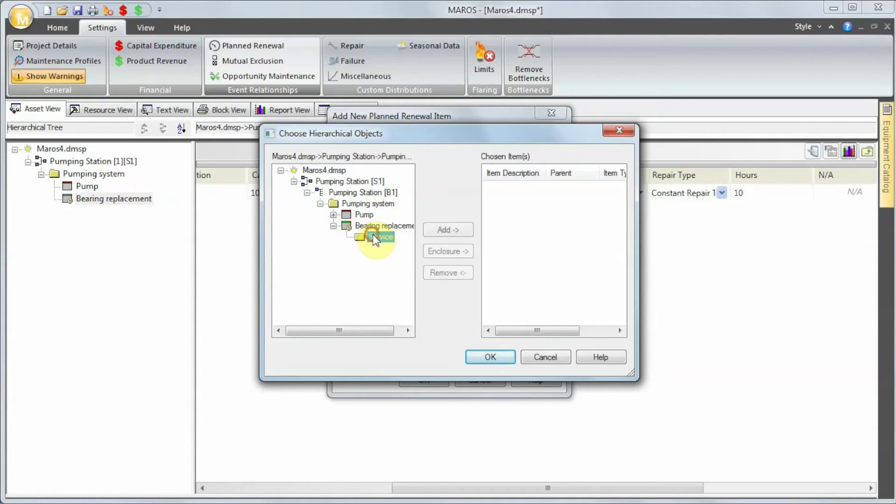
pyautogui.click(448, 230)
pyautogui.click(491, 357)
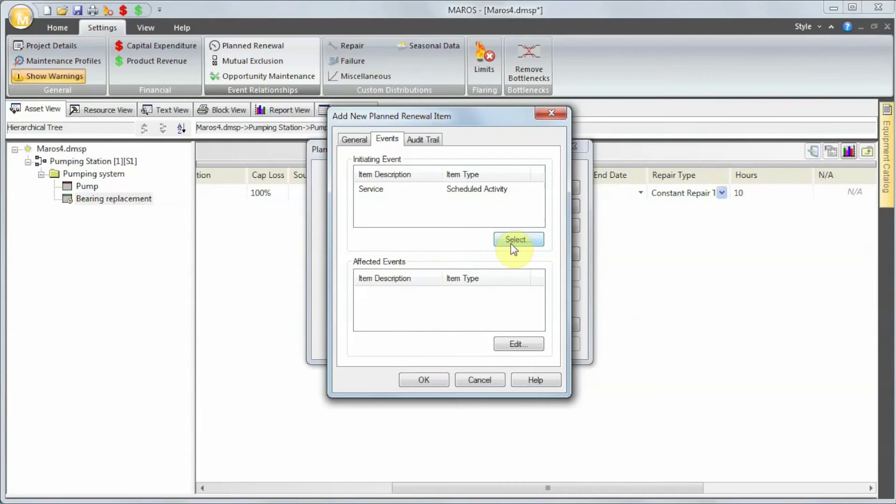
# Set the pump's Bearings failure mode as the affected event
pyautogui.click(516, 344)
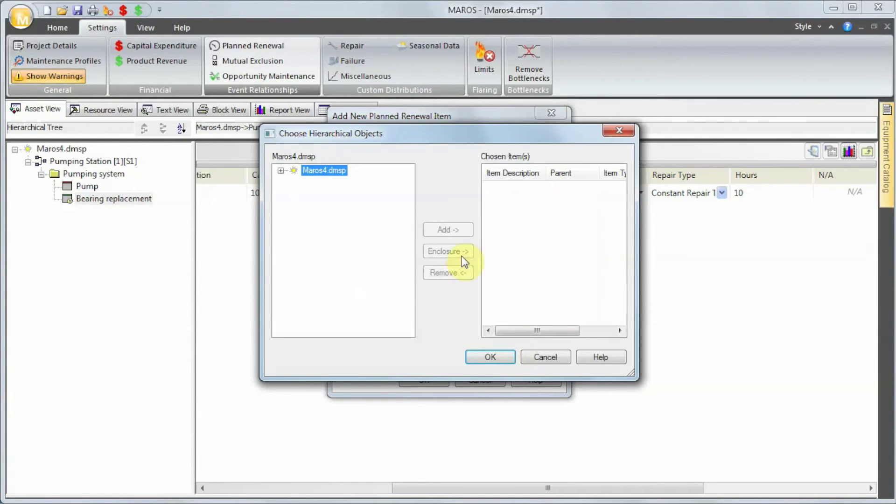
pyautogui.click(280, 171)
pyautogui.click(294, 181)
pyautogui.click(307, 193)
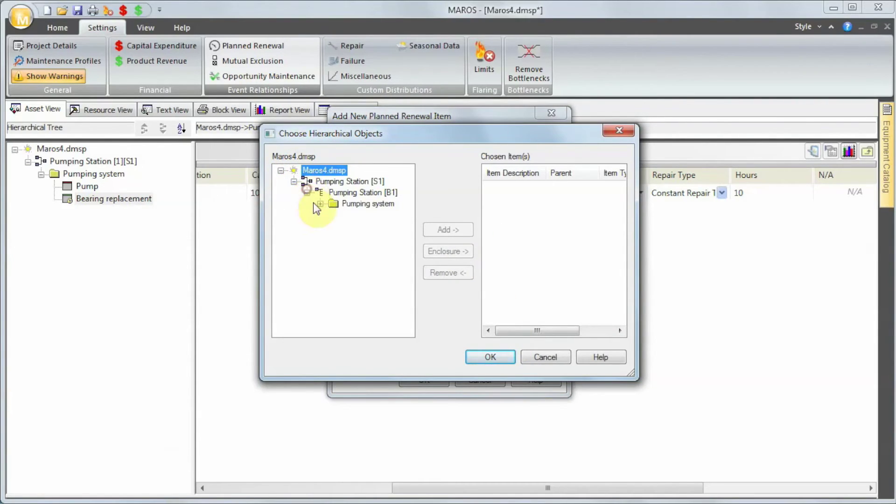
pyautogui.click(320, 203)
pyautogui.click(333, 214)
pyautogui.click(376, 238)
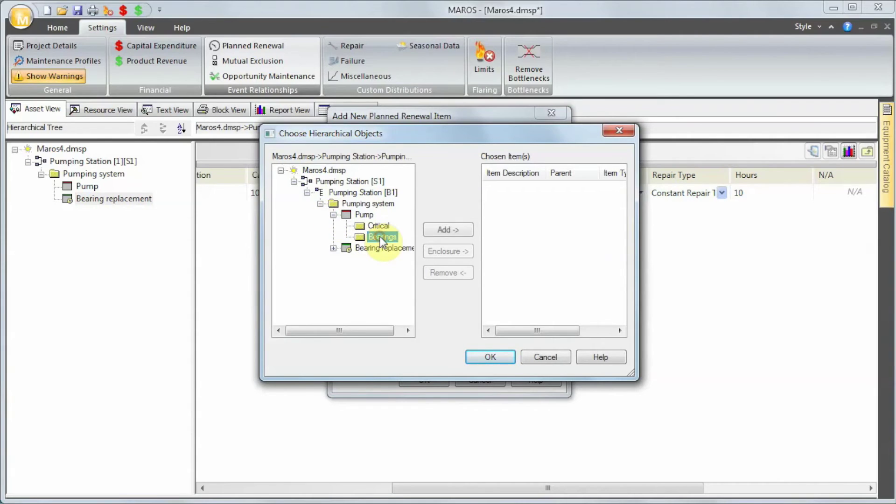
pyautogui.click(445, 238)
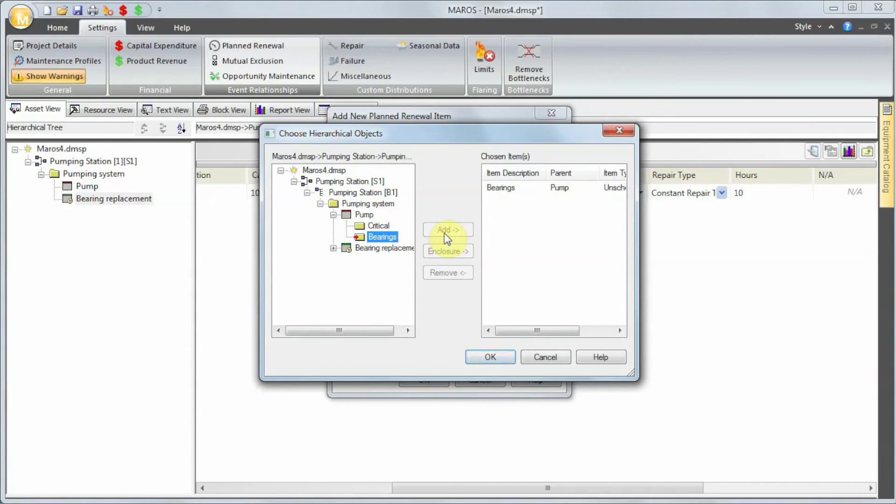
pyautogui.click(483, 356)
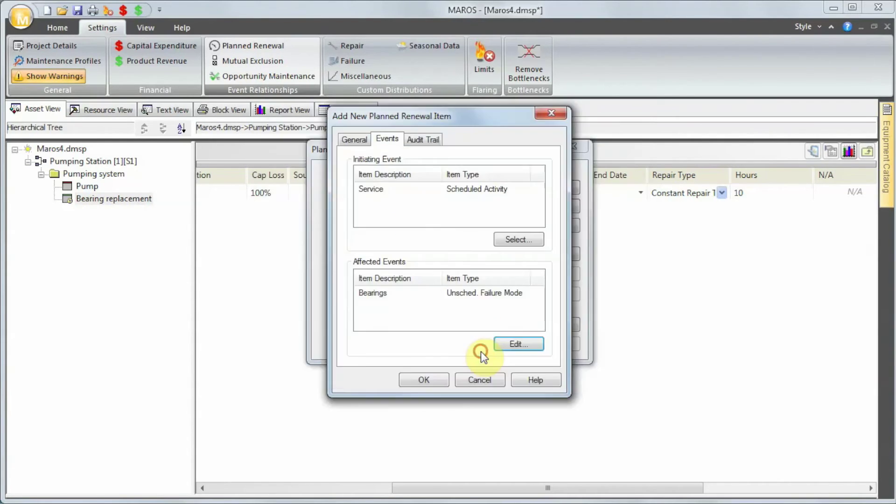
# Save the Bearing replacement renewal item and close the planned renewal data
pyautogui.click(366, 140)
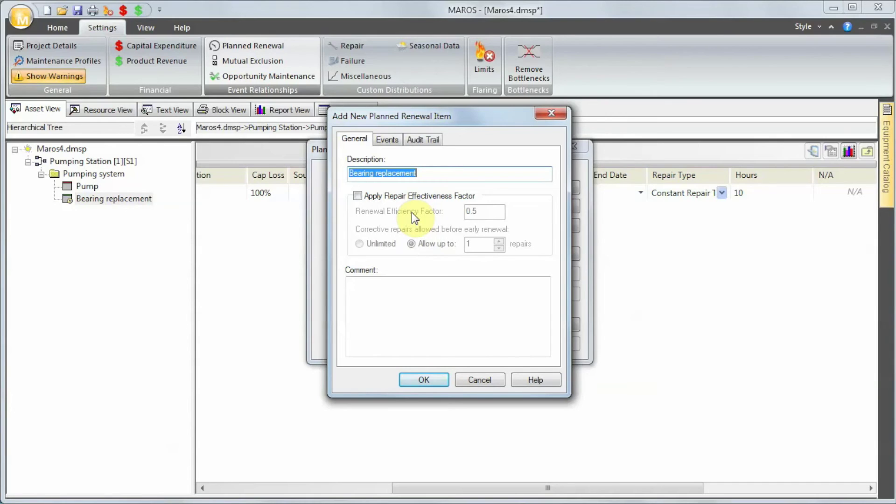
pyautogui.click(411, 380)
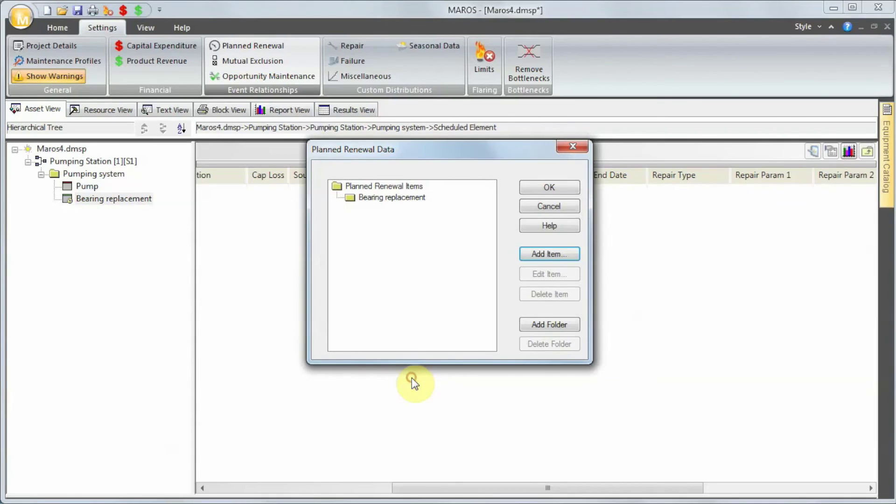
pyautogui.click(538, 191)
# Re-run the model from the Home commands to get 98.703% production efficiency
pyautogui.click(62, 27)
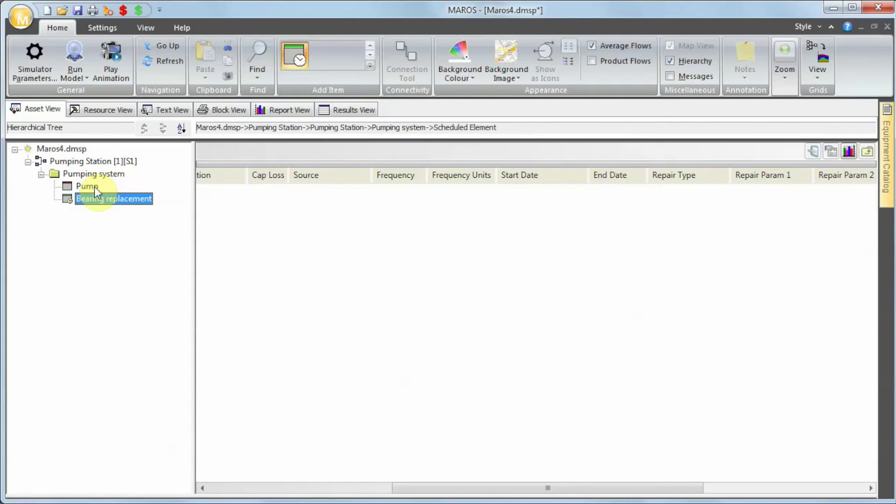
pyautogui.click(74, 53)
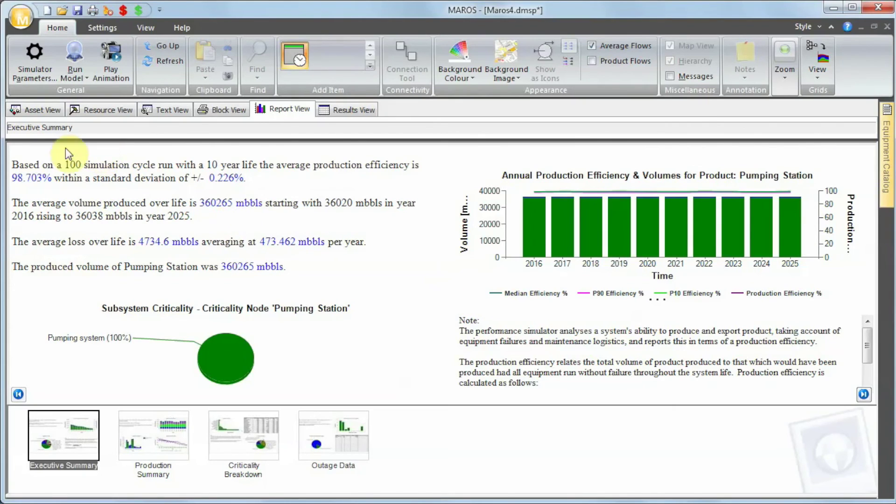
# Drill the criticality pie into Pumping system, then Pump: Bearings 78.221%, Critical 4.136%
pyautogui.click(30, 184)
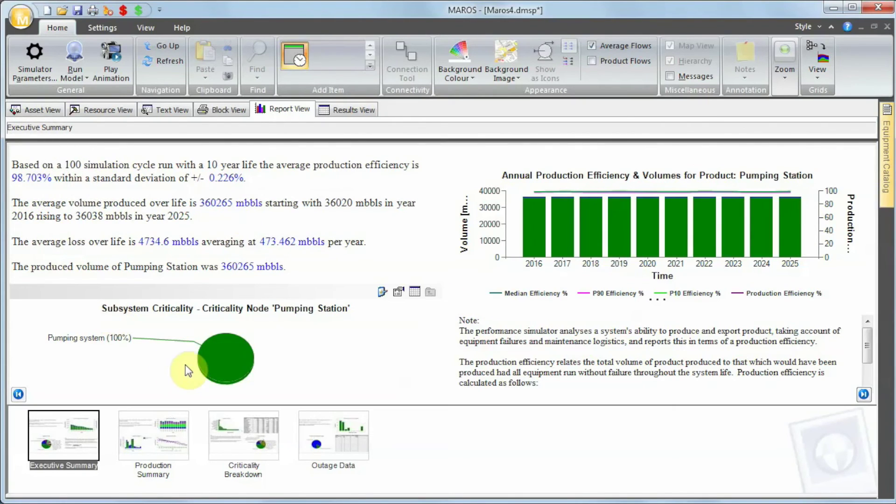
pyautogui.click(223, 367)
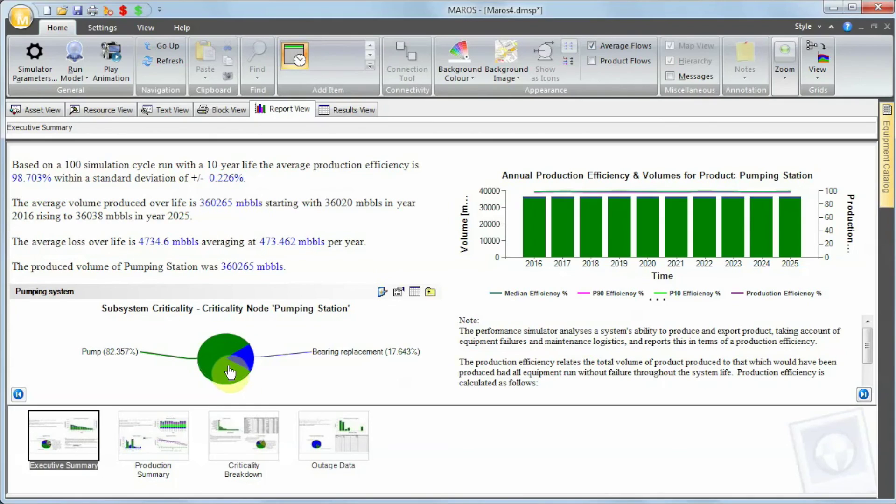
pyautogui.click(230, 358)
pyautogui.click(240, 398)
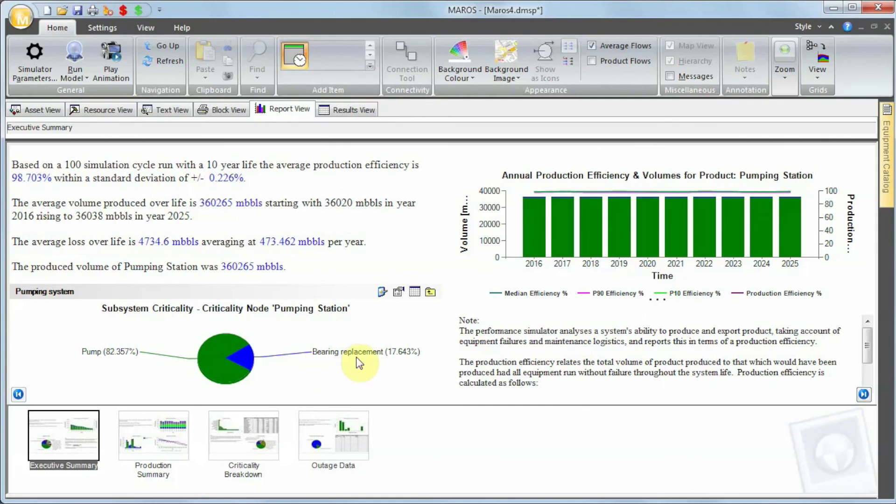
pyautogui.click(217, 376)
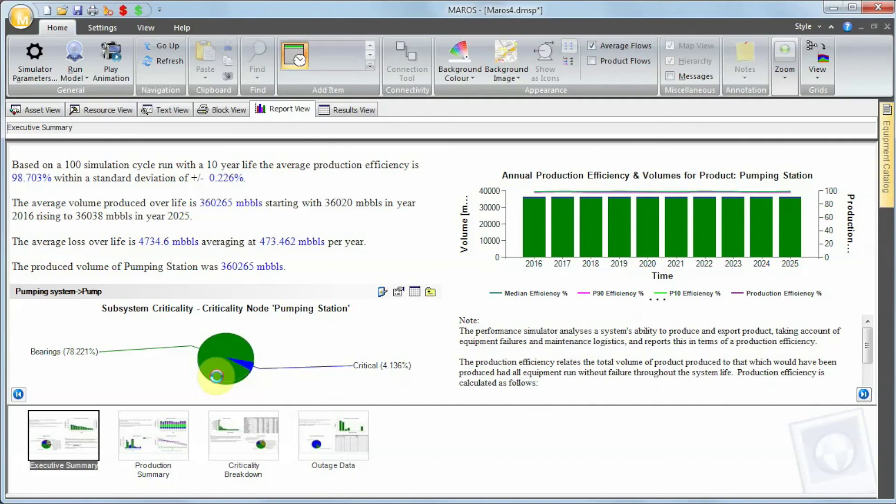